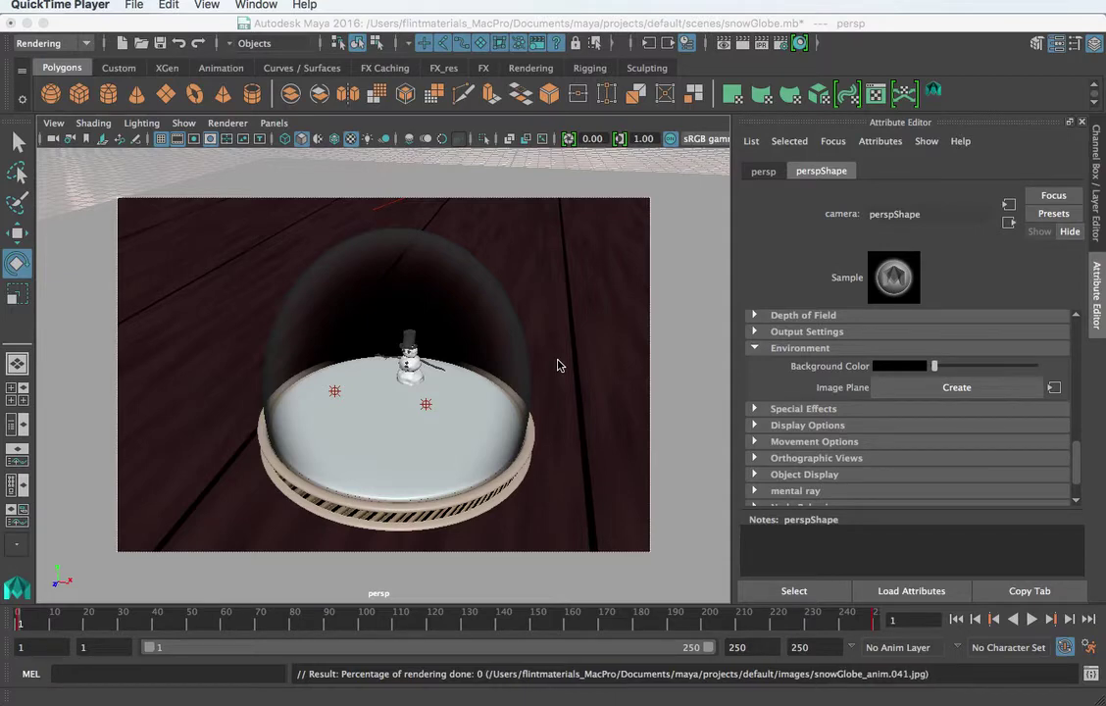
# Step: Check the snow globe render progress (frame 041, 20% done) and switch over to Finder
pyautogui.moveTo(326, 677); pyautogui.dragTo(745, 693)
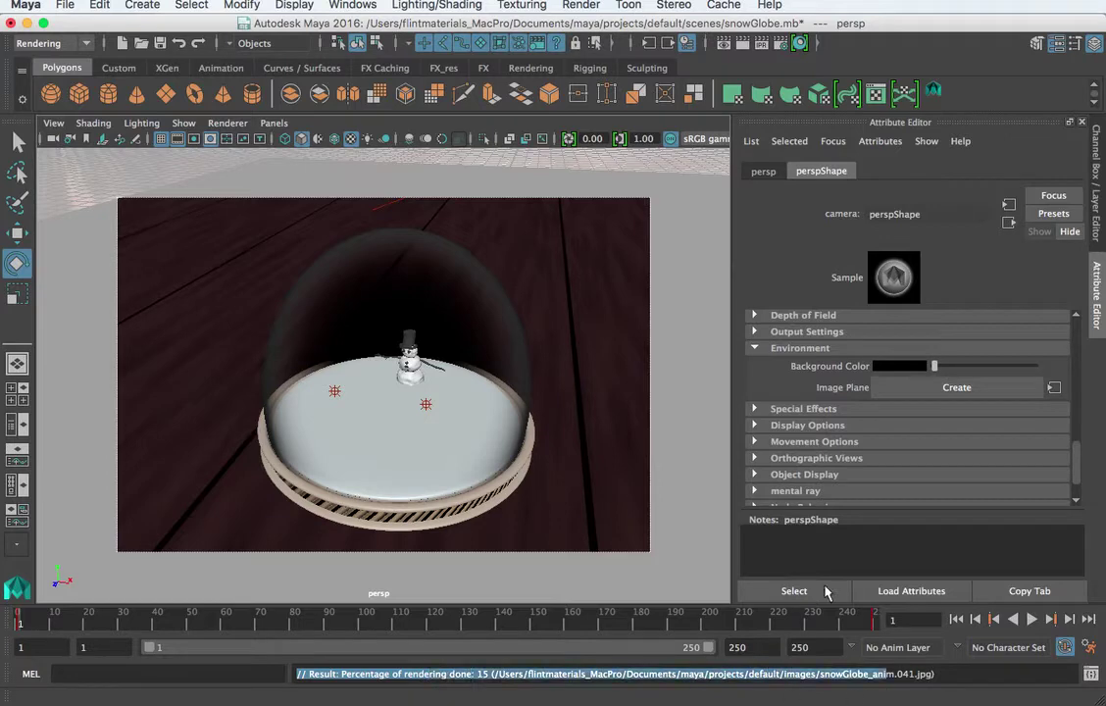
pyautogui.click(600, 310)
pyautogui.press('super+Tab')
# Step: In a new Finder window, go to default > images and select snowGlobe_anim.001.jpg
pyautogui.click(69, 5)
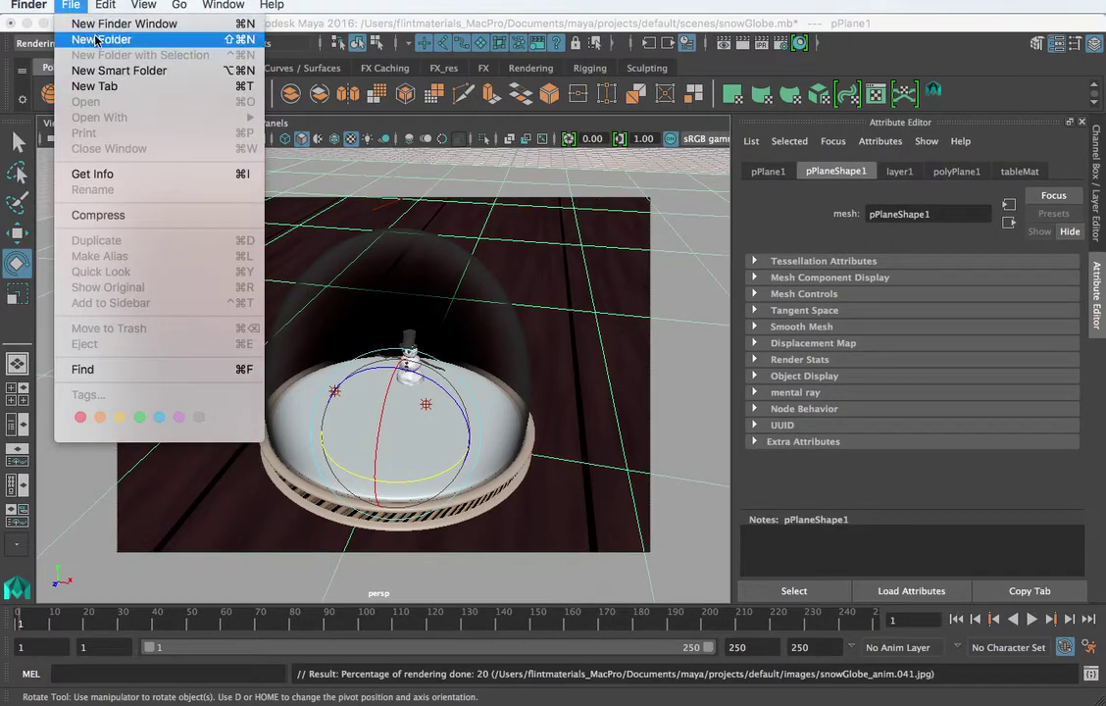
pyautogui.click(98, 24)
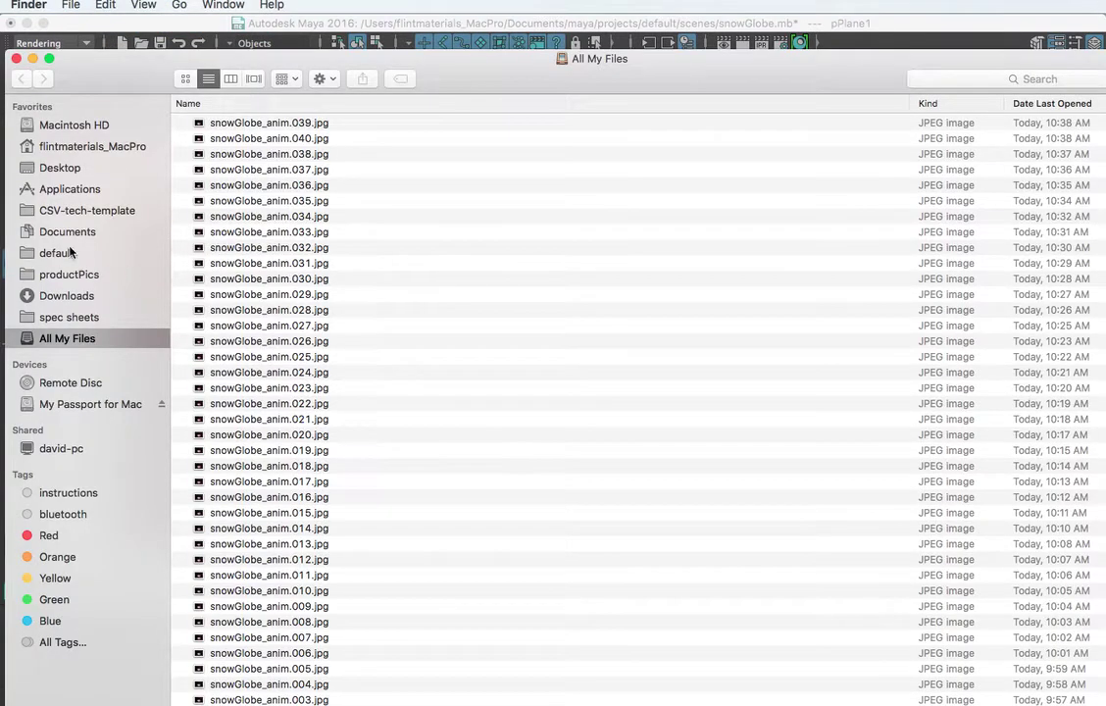
pyautogui.click(67, 254)
pyautogui.click(226, 178)
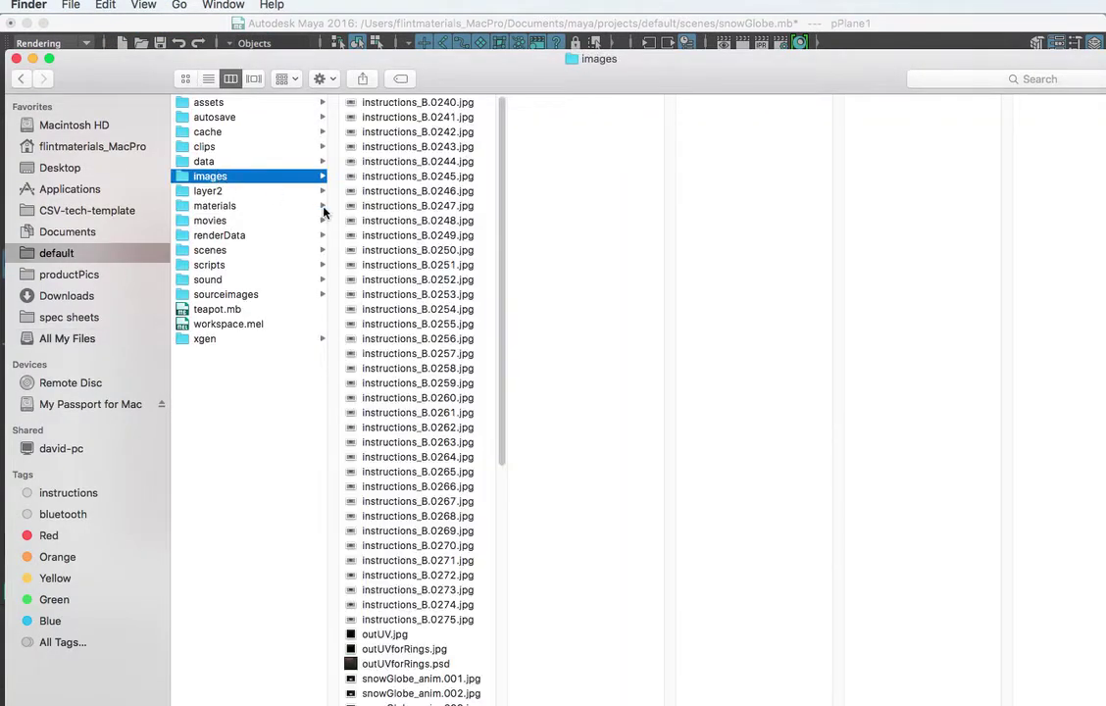
pyautogui.scroll(-10, 416, 285)
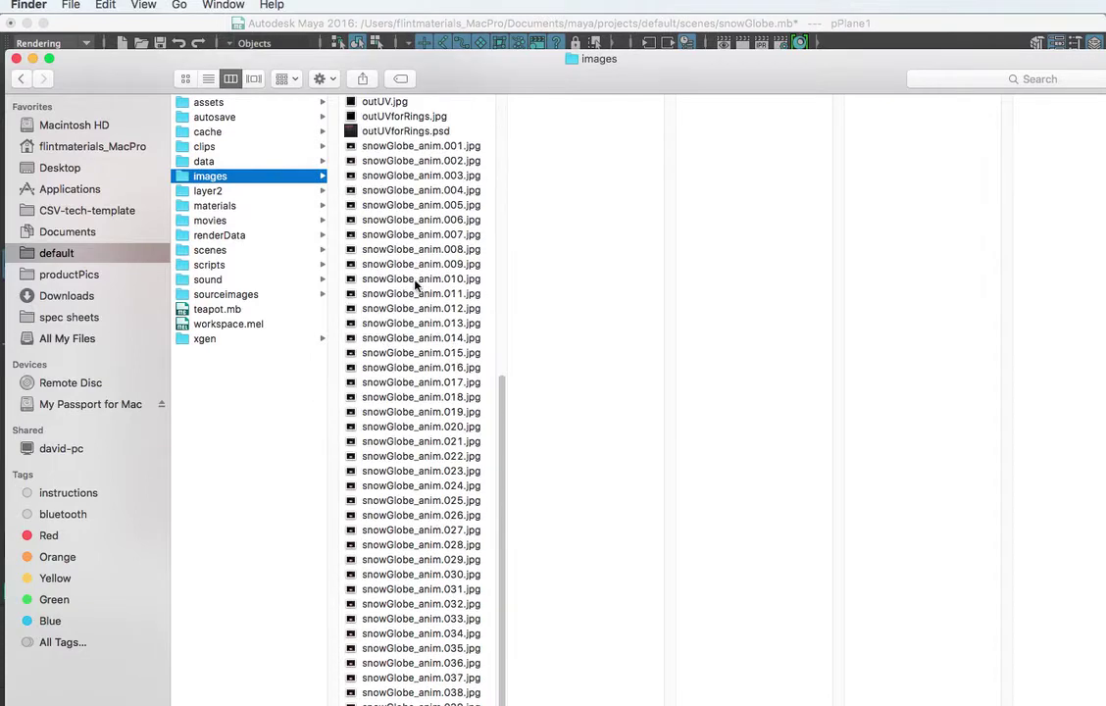
pyautogui.click(424, 147)
# Step: Flip through the rendered frames in Quick Look, then close it and reselect frame 001
pyautogui.press('space')
pyautogui.press('Down')
pyautogui.press('Down')
pyautogui.press('Down')
pyautogui.press('Down')
pyautogui.press('Down')
pyautogui.press('Down')
pyautogui.press('Down')
pyautogui.press('Down')
pyautogui.press('Down')
pyautogui.press('Down')
pyautogui.press('Down')
pyautogui.press('Down')
pyautogui.press('Down')
pyautogui.press('Down')
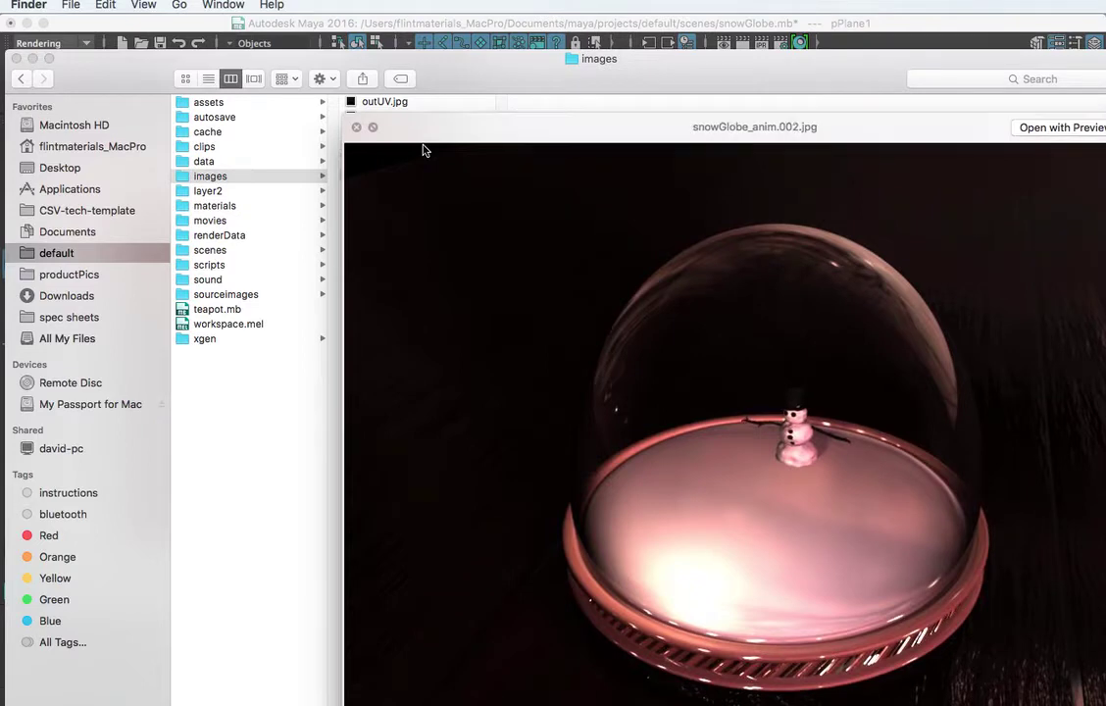
pyautogui.press('Down')
pyautogui.press('Down')
pyautogui.press('Down')
pyautogui.press('Down')
pyautogui.press('Down')
pyautogui.press('Down')
pyautogui.press('Down')
pyautogui.press('Down')
pyautogui.press('Down')
pyautogui.press('Down')
pyautogui.press('Down')
pyautogui.press('Down')
pyautogui.press('Down')
pyautogui.press('Down')
pyautogui.press('Down')
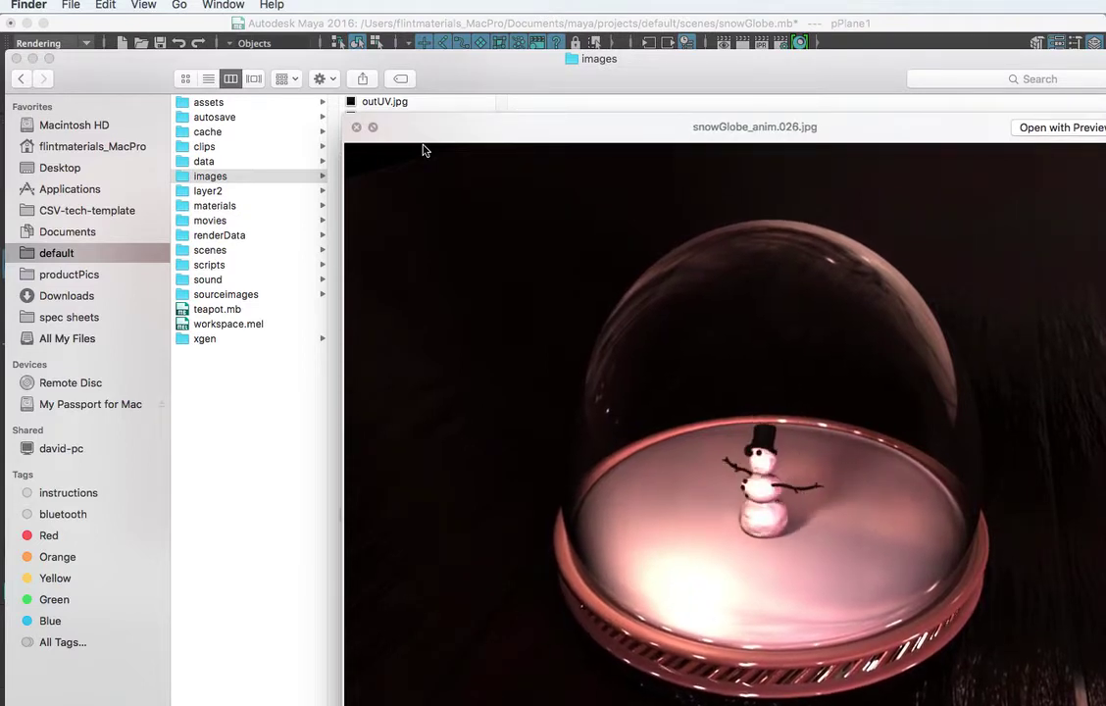
pyautogui.press('Down')
pyautogui.press('Down')
pyautogui.press('Down')
pyautogui.press('Down')
pyautogui.press('Down')
pyautogui.press('Down')
pyautogui.press('Down')
pyautogui.press('Down')
pyautogui.press('Down')
pyautogui.press('Down')
pyautogui.press('Down')
pyautogui.press('Down')
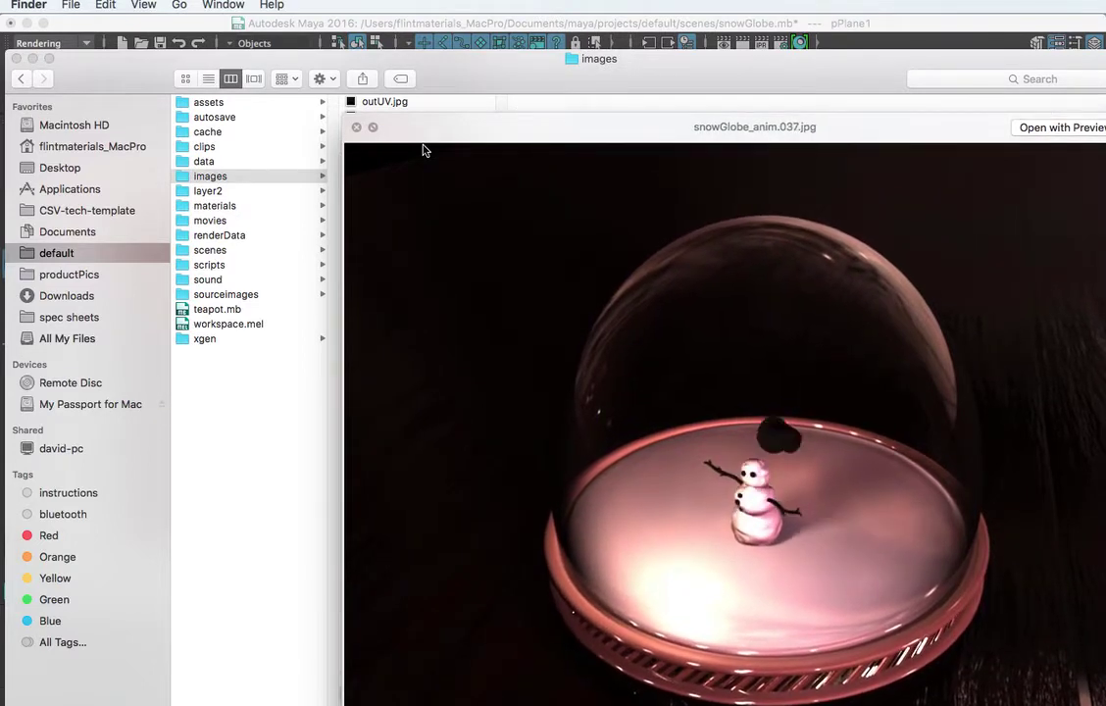
pyautogui.press('Up')
pyautogui.press('Up')
pyautogui.press('Up')
pyautogui.press('Up')
pyautogui.press('Up')
pyautogui.press('Up')
pyautogui.press('Up')
pyautogui.press('Up')
pyautogui.press('Up')
pyautogui.press('Up')
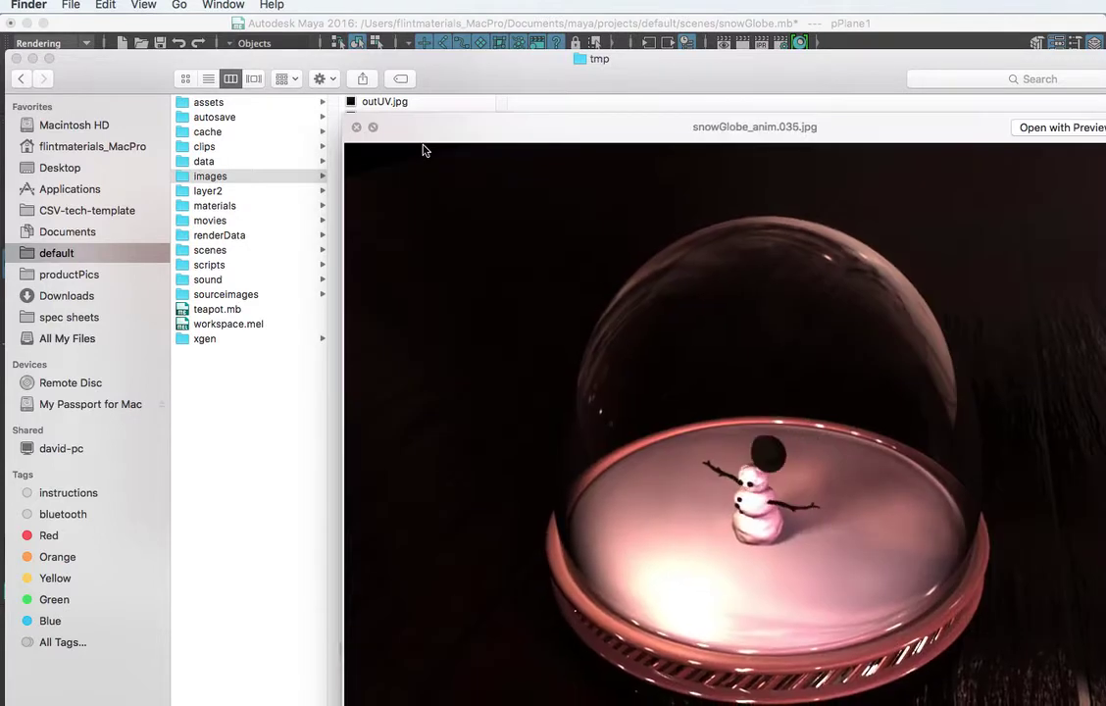
pyautogui.press('Up')
pyautogui.press('Up')
pyautogui.press('Up')
pyautogui.press('Up')
pyautogui.press('Up')
pyautogui.press('Up')
pyautogui.press('Up')
pyautogui.press('Up')
pyautogui.press('Up')
pyautogui.press('Up')
pyautogui.press('Up')
pyautogui.press('Up')
pyautogui.press('Up')
pyautogui.press('Up')
pyautogui.press('Up')
pyautogui.press('Up')
pyautogui.press('Up')
pyautogui.press('Up')
pyautogui.press('Up')
pyautogui.press('Up')
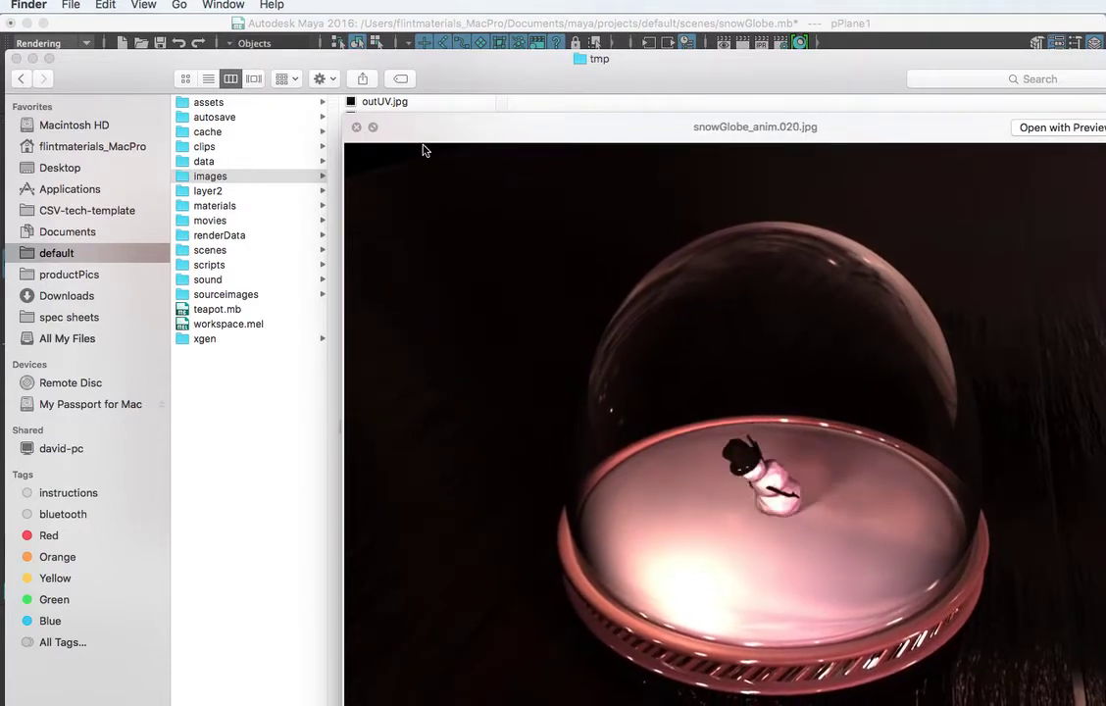
pyautogui.press('Up')
pyautogui.press('Up')
pyautogui.press('Up')
pyautogui.press('Up')
pyautogui.press('Up')
pyautogui.press('Up')
pyautogui.press('Up')
pyautogui.press('Up')
pyautogui.press('Up')
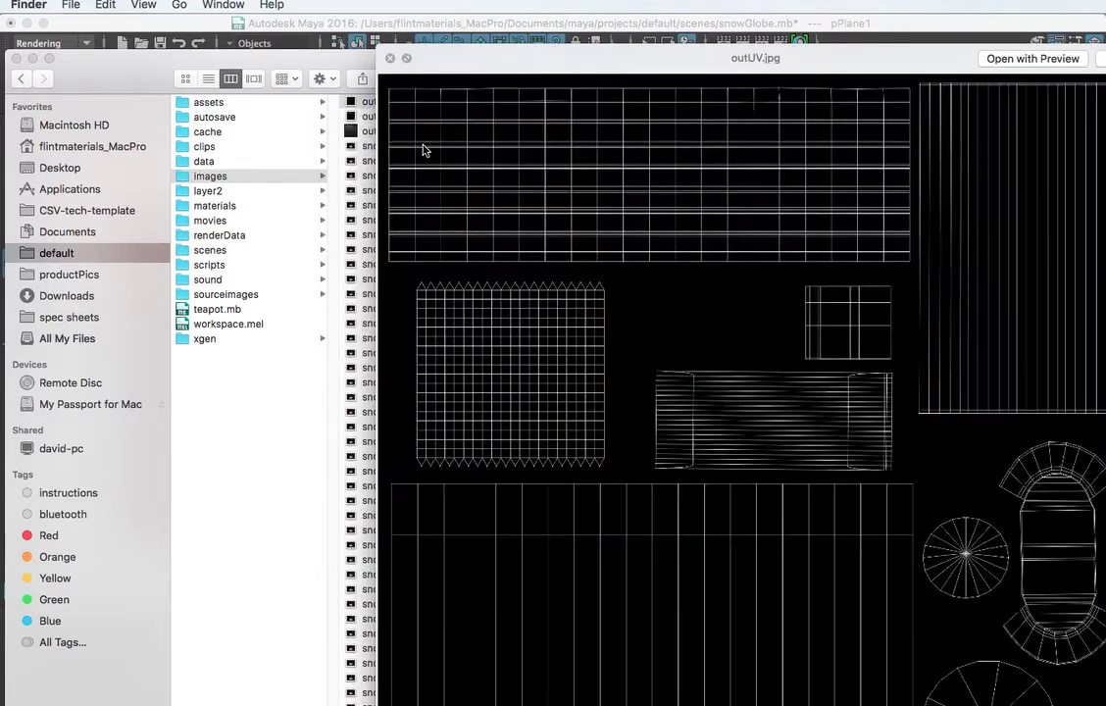
pyautogui.press('Down')
pyautogui.press('Down')
pyautogui.press('Down')
pyautogui.press('Down')
pyautogui.press('Down')
pyautogui.press('Down')
pyautogui.press('Down')
pyautogui.press('Down')
pyautogui.press('Down')
pyautogui.press('Down')
pyautogui.press('Down')
pyautogui.press('Down')
pyautogui.press('Down')
pyautogui.press('Down')
pyautogui.press('Down')
pyautogui.press('Down')
pyautogui.press('Down')
pyautogui.press('Down')
pyautogui.press('Down')
pyautogui.press('Down')
pyautogui.press('Down')
pyautogui.press('Down')
pyautogui.press('Down')
pyautogui.press('Down')
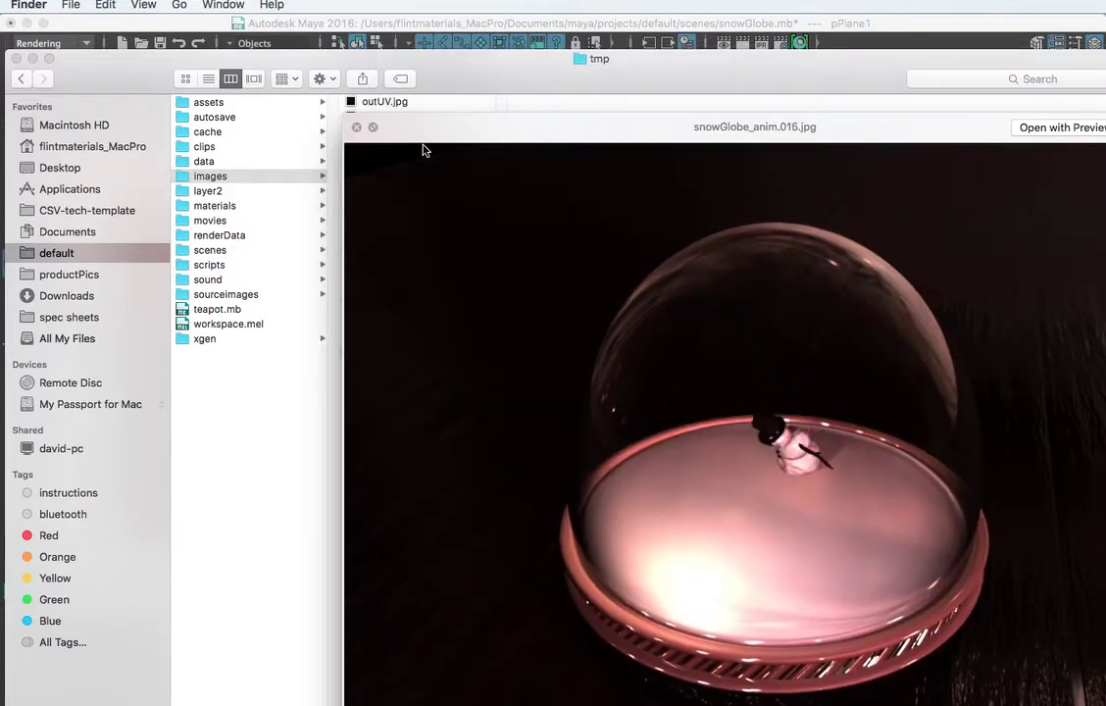
pyautogui.press('Down')
pyautogui.press('Down')
pyautogui.press('Down')
pyautogui.press('space')
pyautogui.click(439, 150)
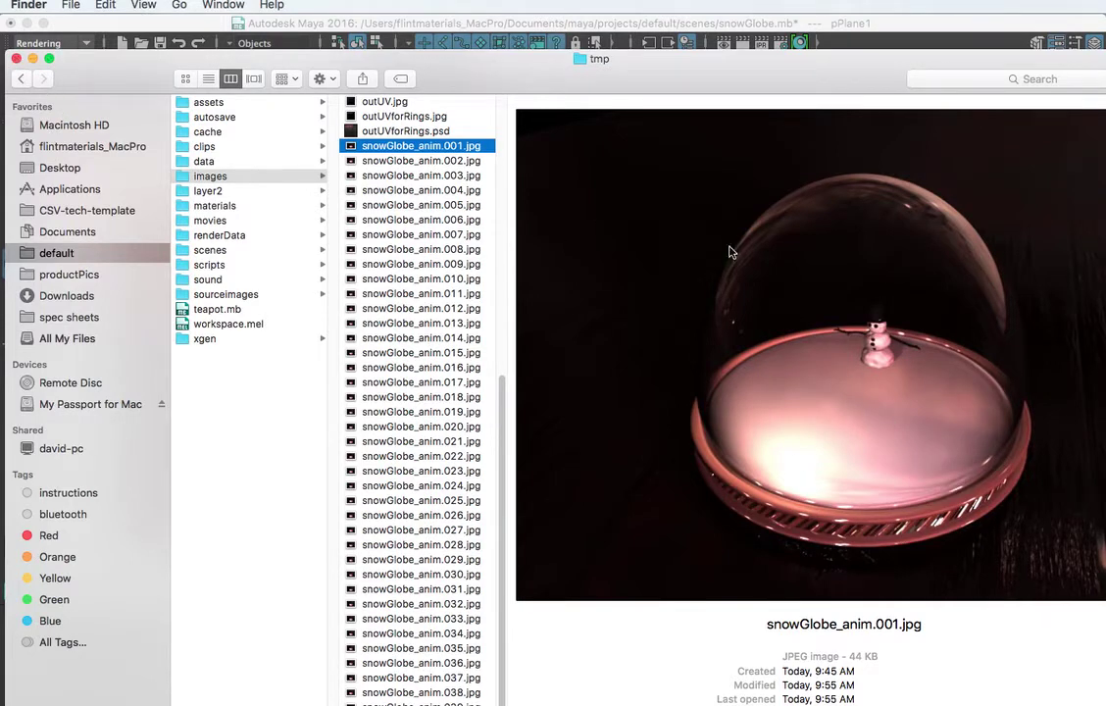
# Step: Close the Finder window to reveal the Maya scene, now rendering at 60%
pyautogui.click(16, 58)
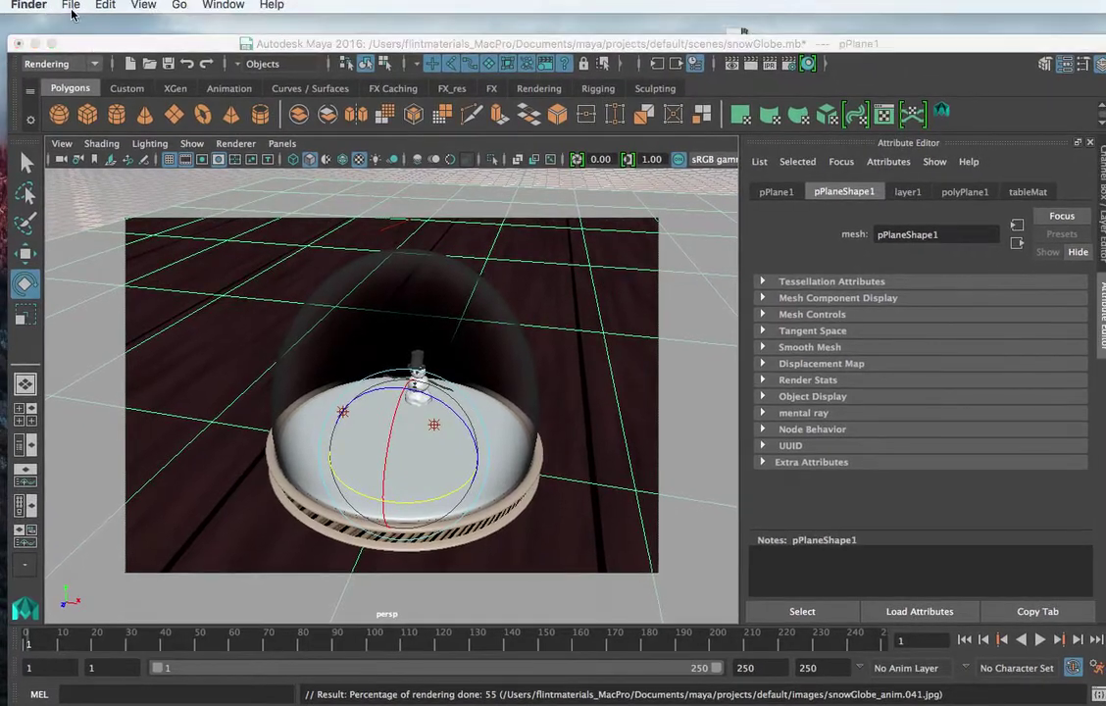
pyautogui.click(72, 5)
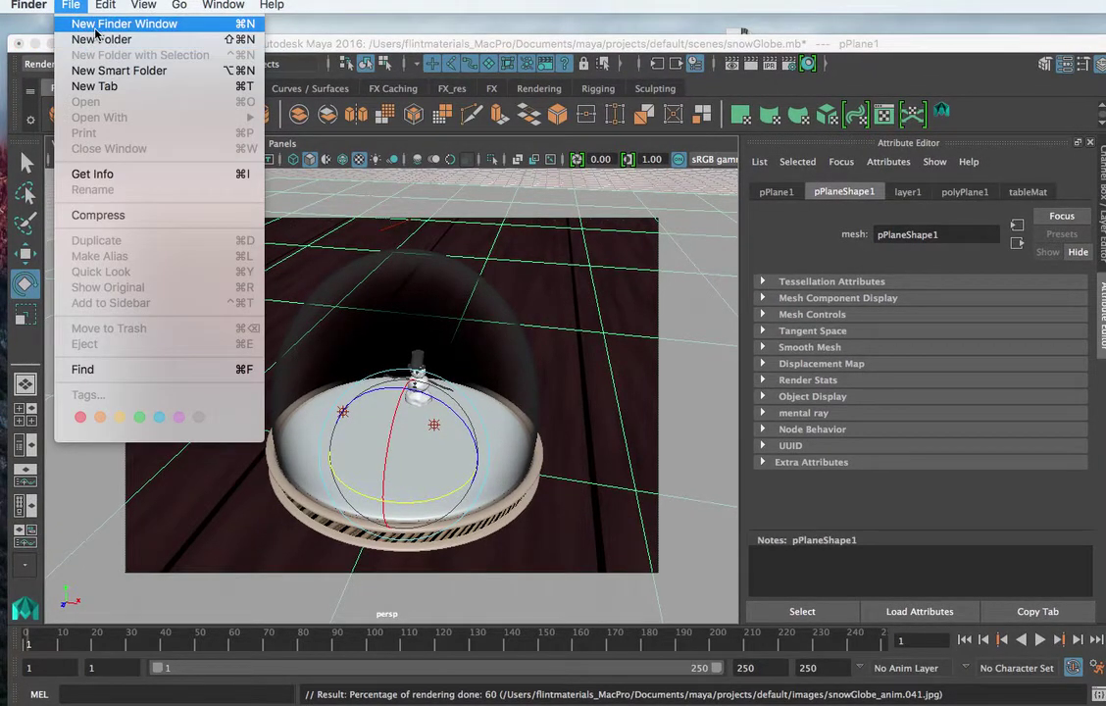
# Step: In a new Finder window, expand Applications > Autodesk > maya2016 and select Fcheck
pyautogui.click(103, 23)
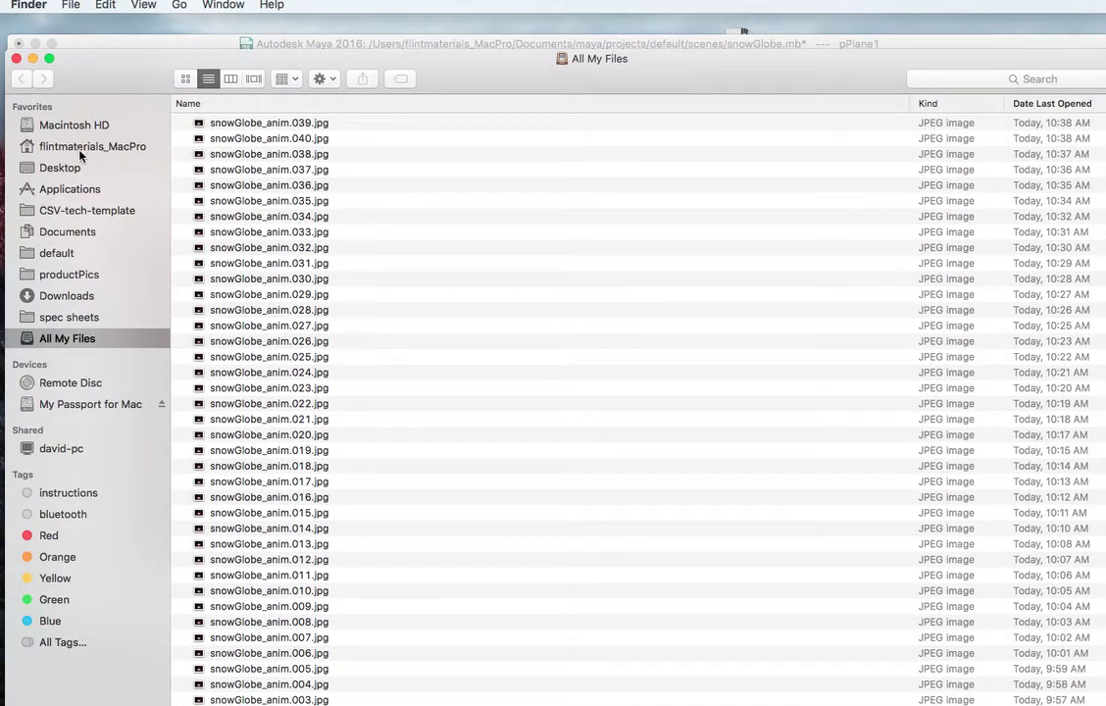
pyautogui.click(80, 188)
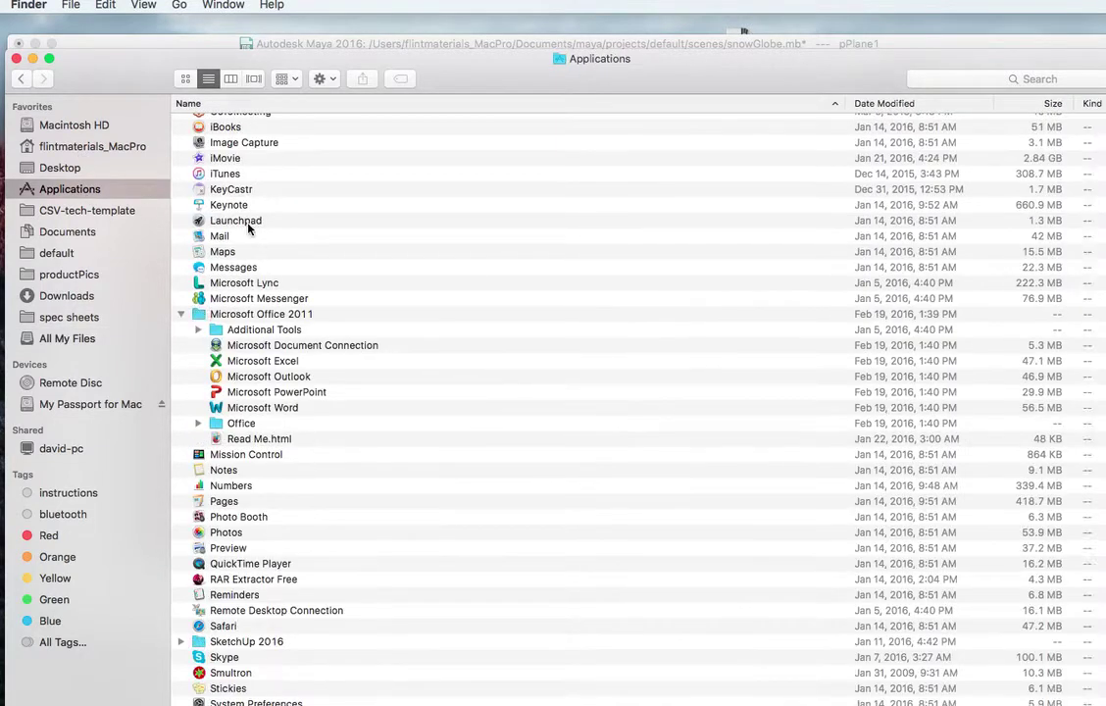
pyautogui.click(182, 314)
pyautogui.scroll(10, 210, 309)
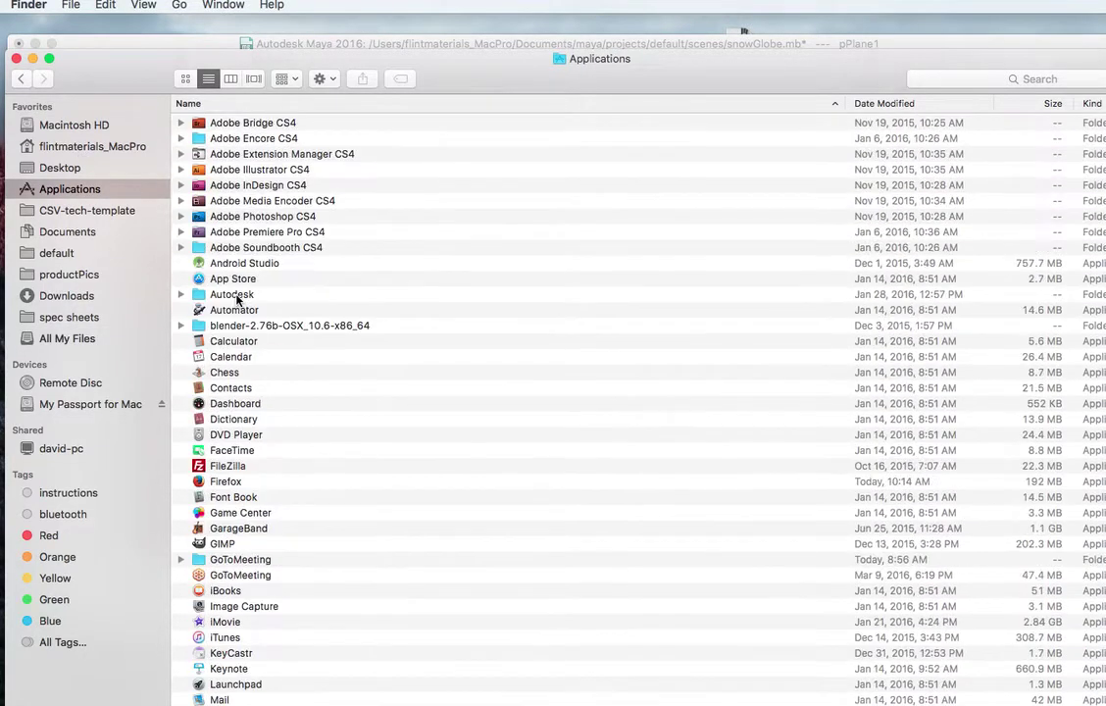
pyautogui.click(181, 295)
pyautogui.scroll(-1, 268, 302)
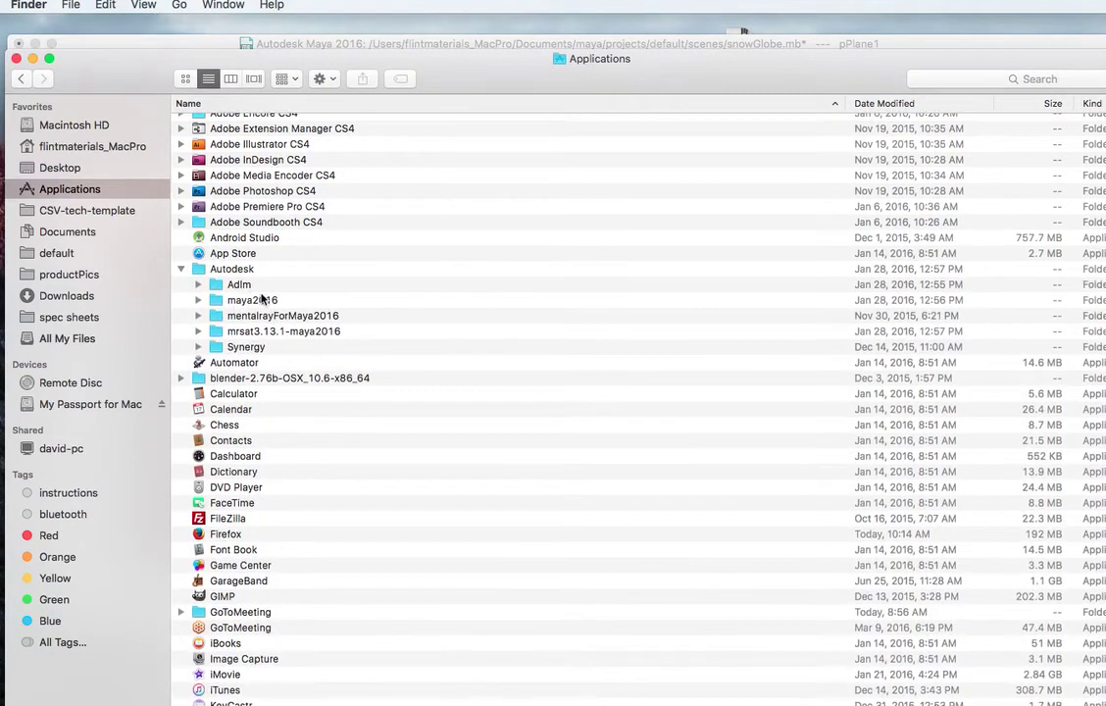
pyautogui.click(198, 301)
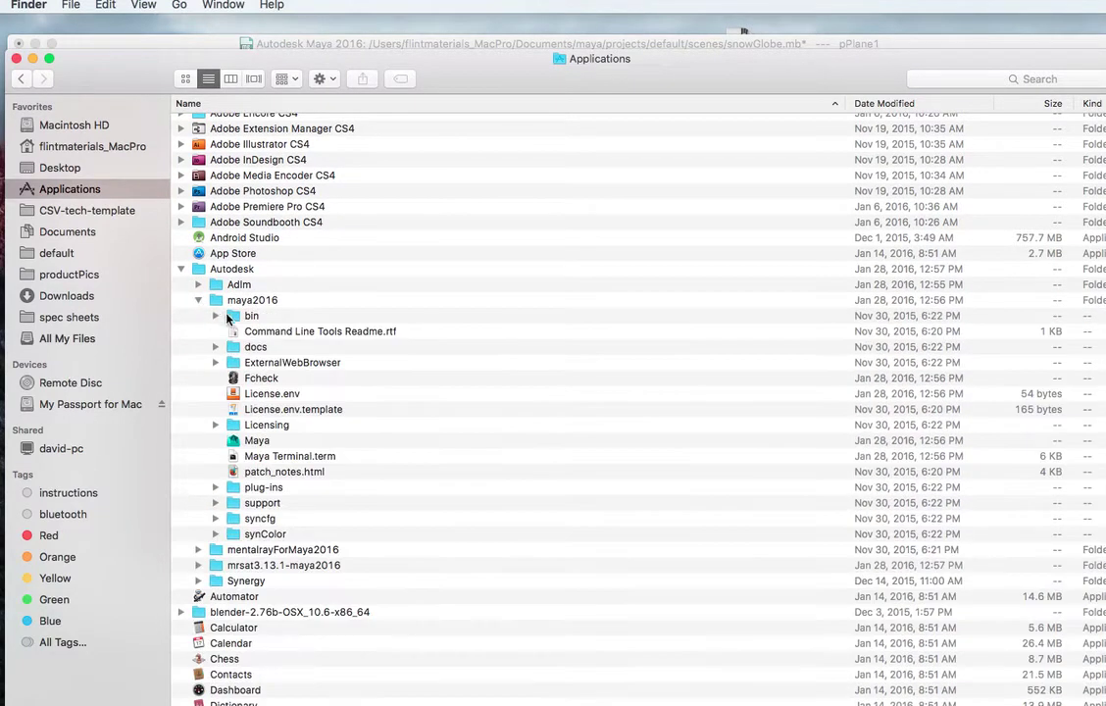
pyautogui.click(241, 380)
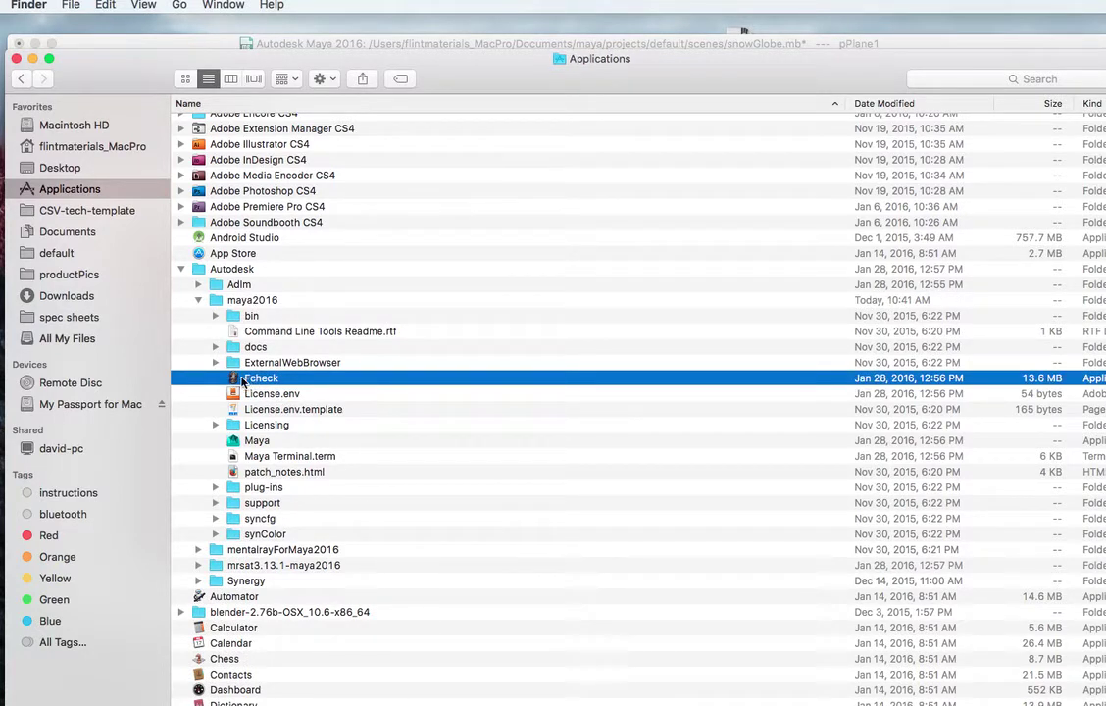
# Step: Launch FCheck and move its Playback Window and Info panel fully on screen
pyautogui.doubleClick(242, 380)
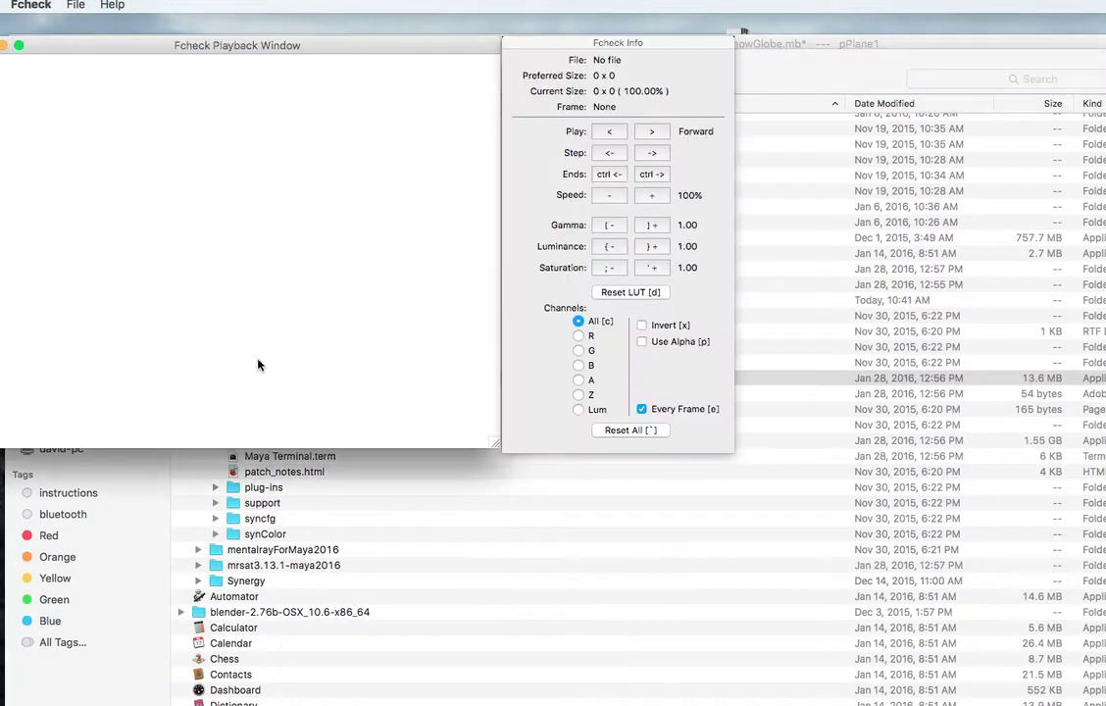
pyautogui.moveTo(111, 43); pyautogui.dragTo(154, 51)
pyautogui.moveTo(565, 49); pyautogui.dragTo(637, 52)
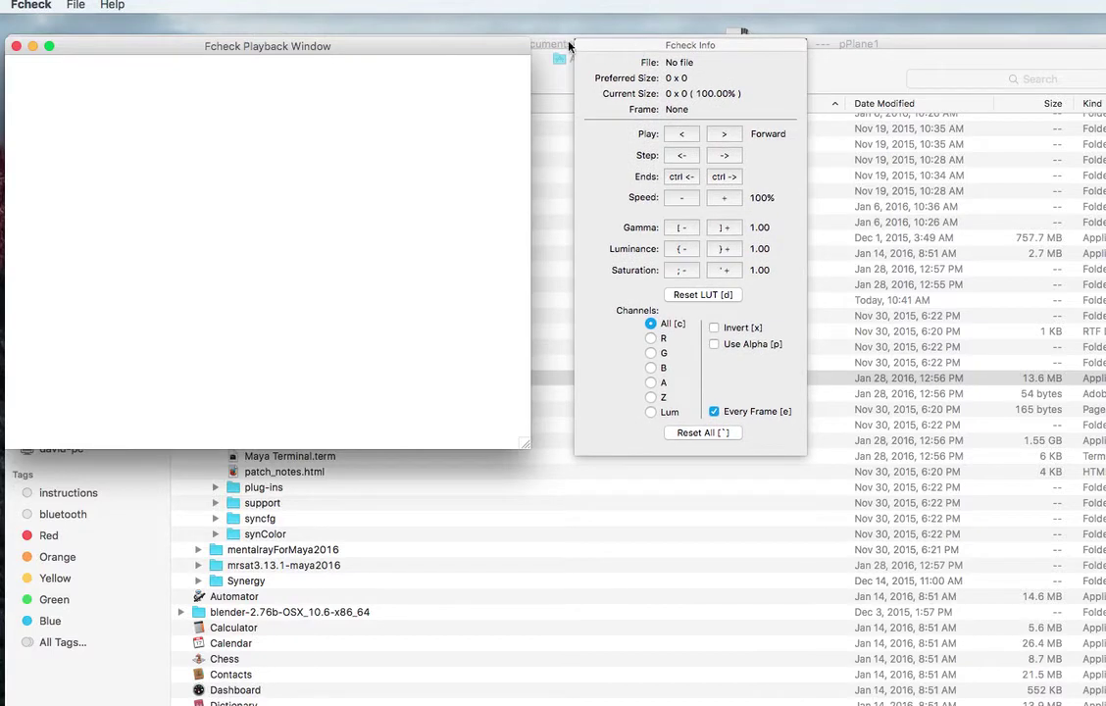
pyautogui.click(75, 6)
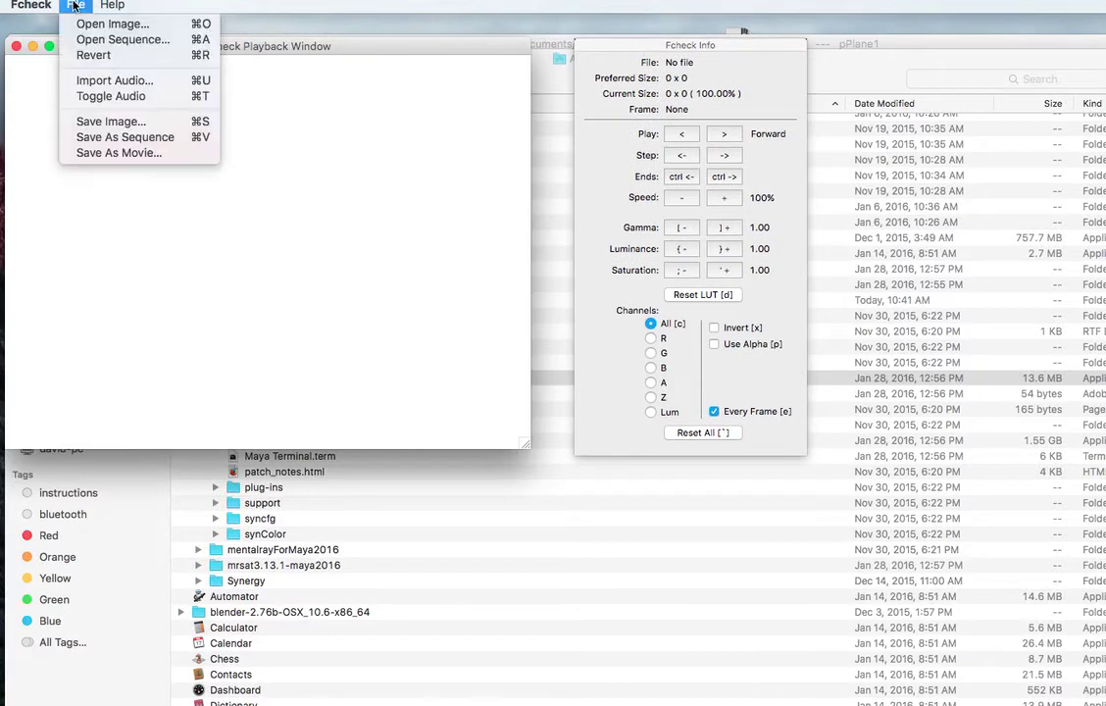
# Step: Open the Open As Sequence dialog and browse to the default project's images folder
pyautogui.click(110, 39)
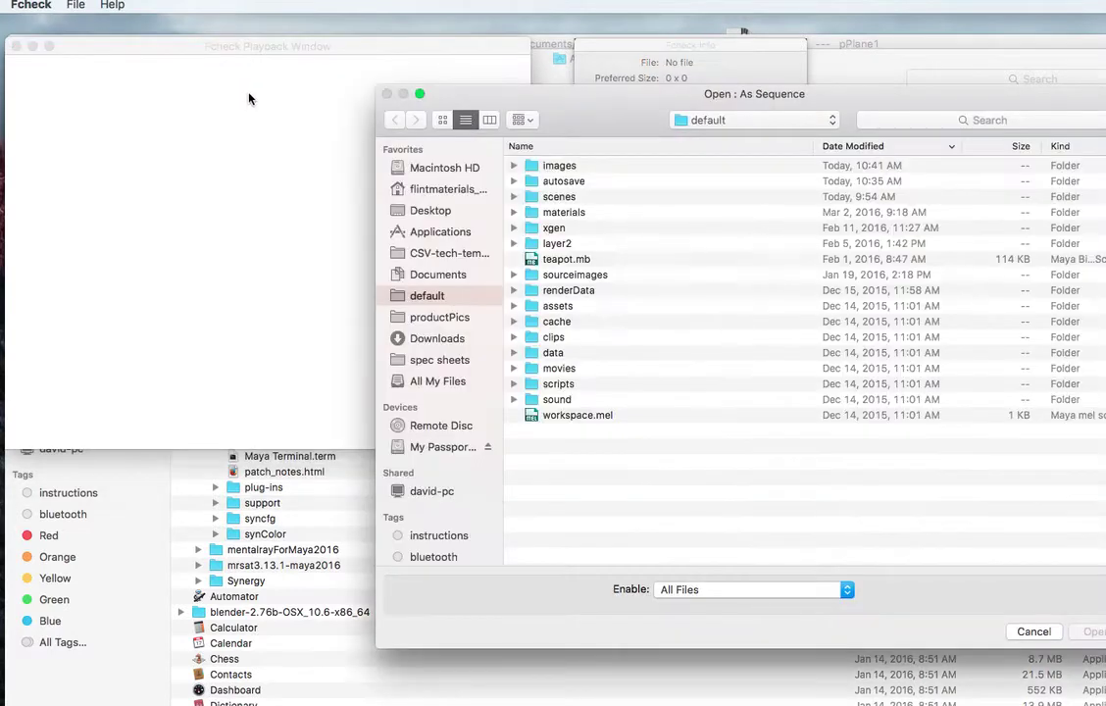
pyautogui.click(421, 277)
pyautogui.moveTo(530, 93); pyautogui.dragTo(379, 74)
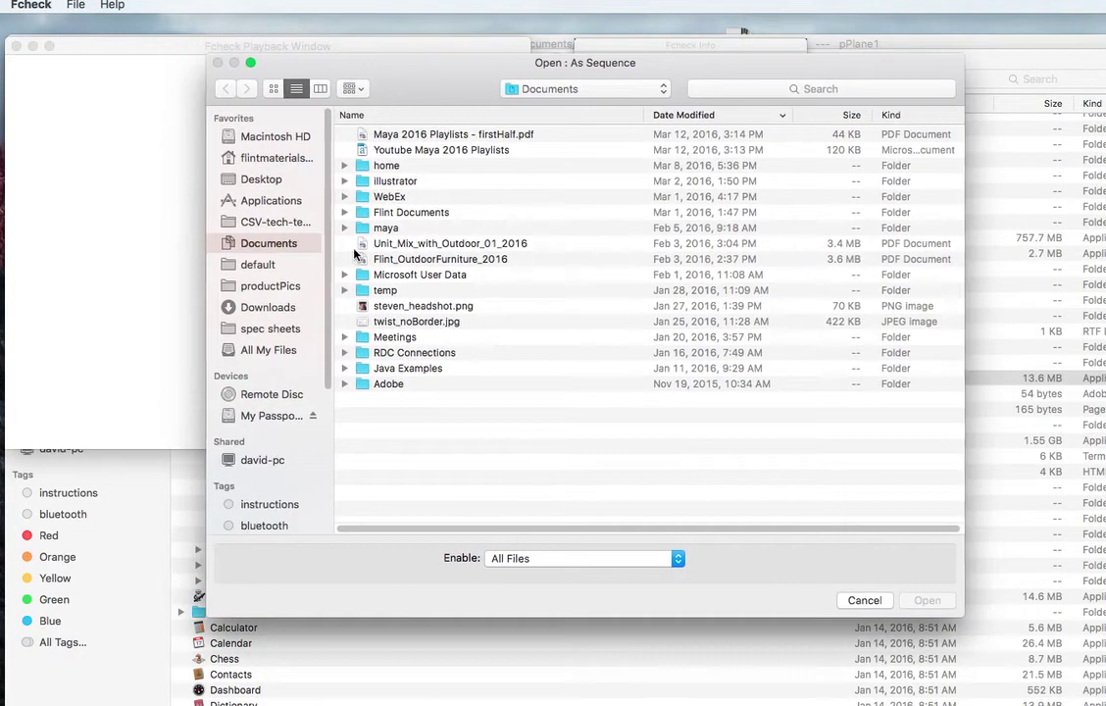
pyautogui.click(258, 264)
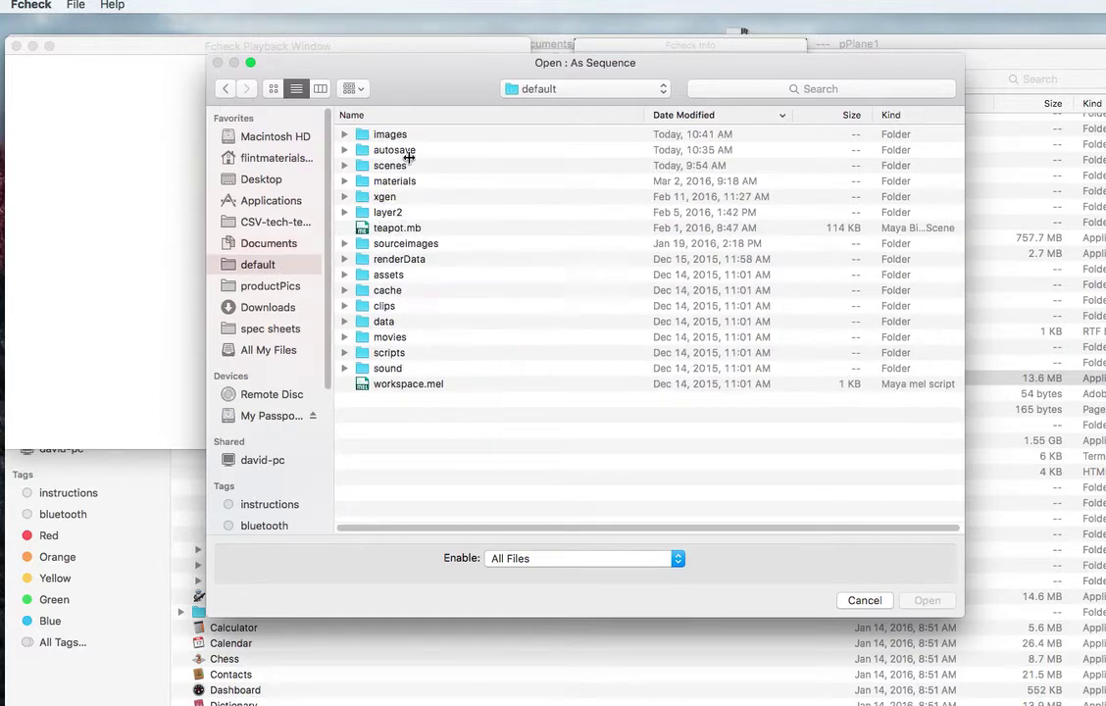
pyautogui.doubleClick(392, 137)
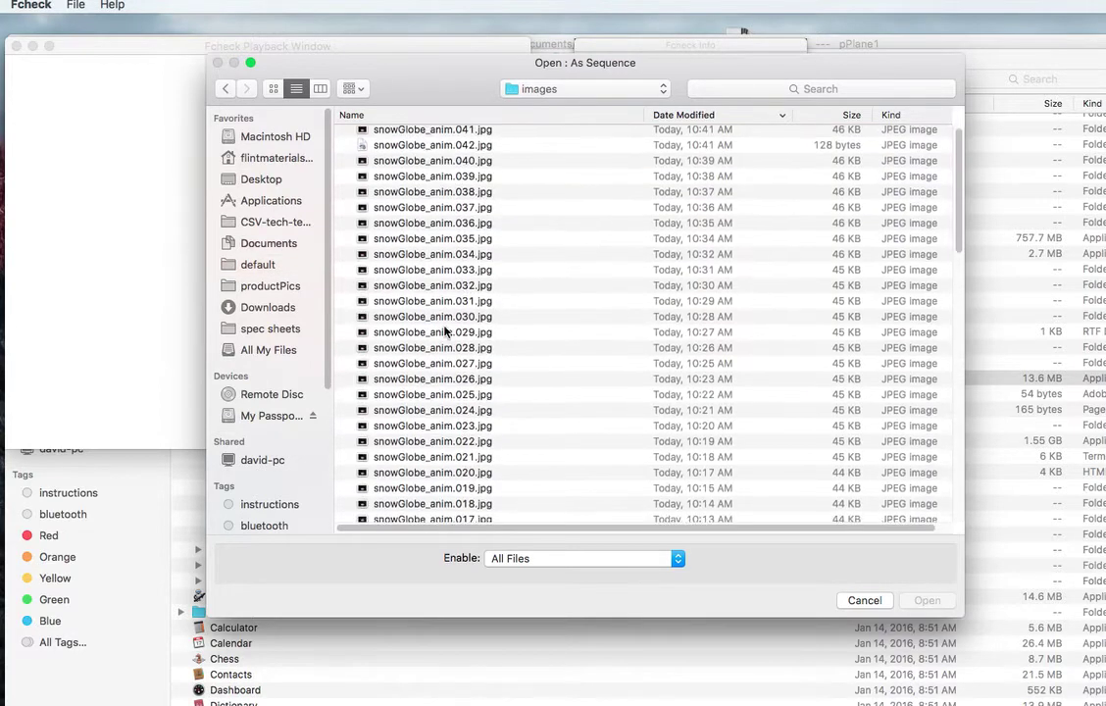
# Step: Re-sort the frames by Date Modified and select snowGlobe_anim.001.jpg
pyautogui.scroll(-10, 494, 420)
pyautogui.scroll(10, 498, 471)
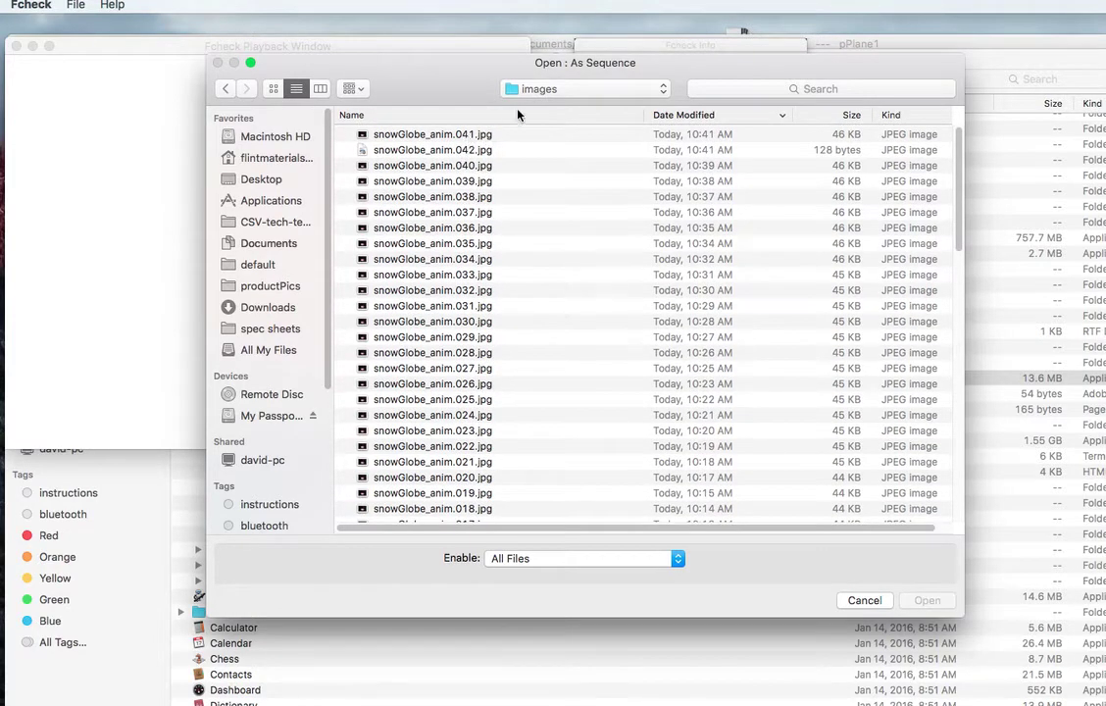
pyautogui.click(699, 115)
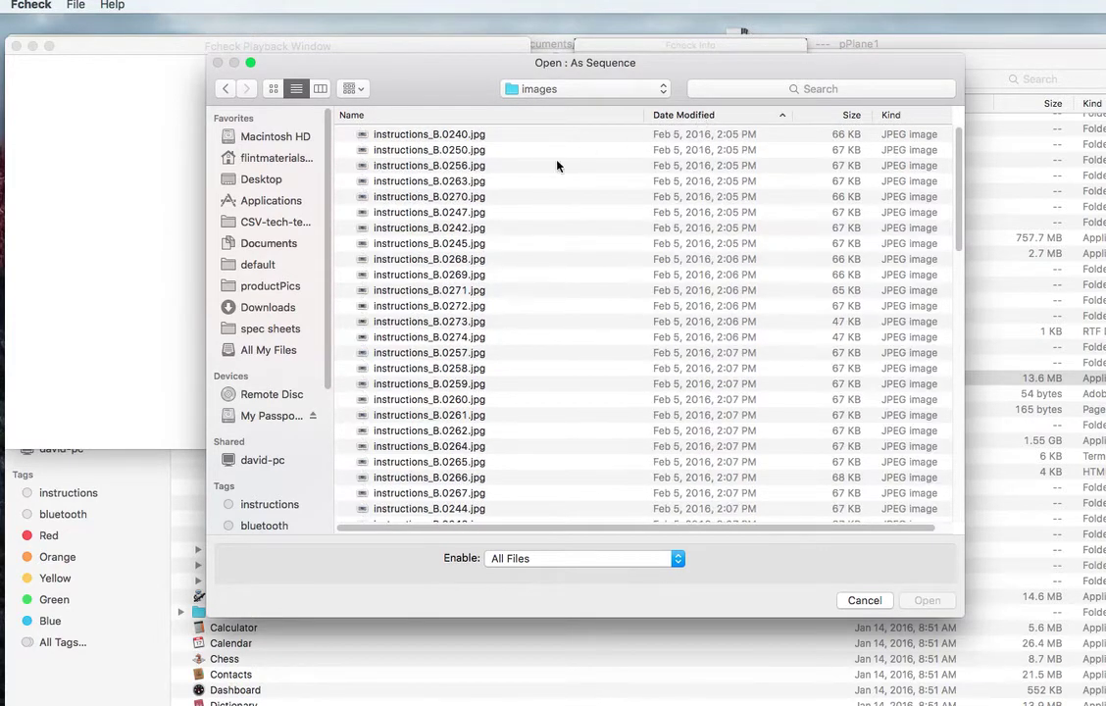
pyautogui.scroll(-15, 466, 227)
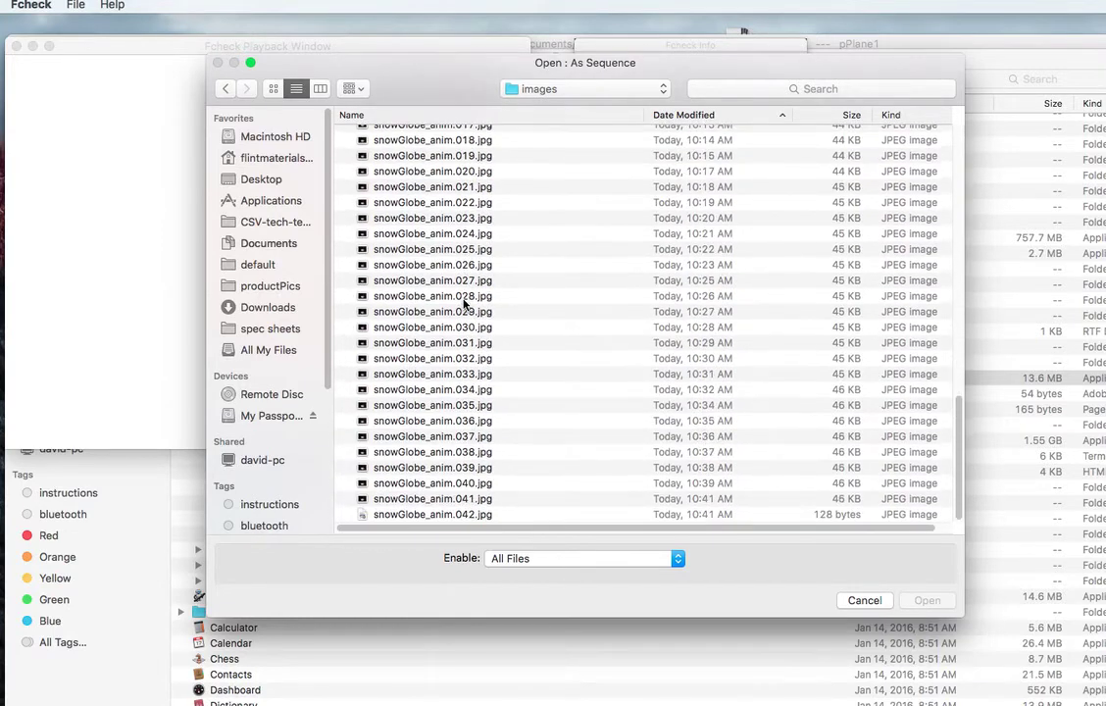
pyautogui.scroll(3, 465, 304)
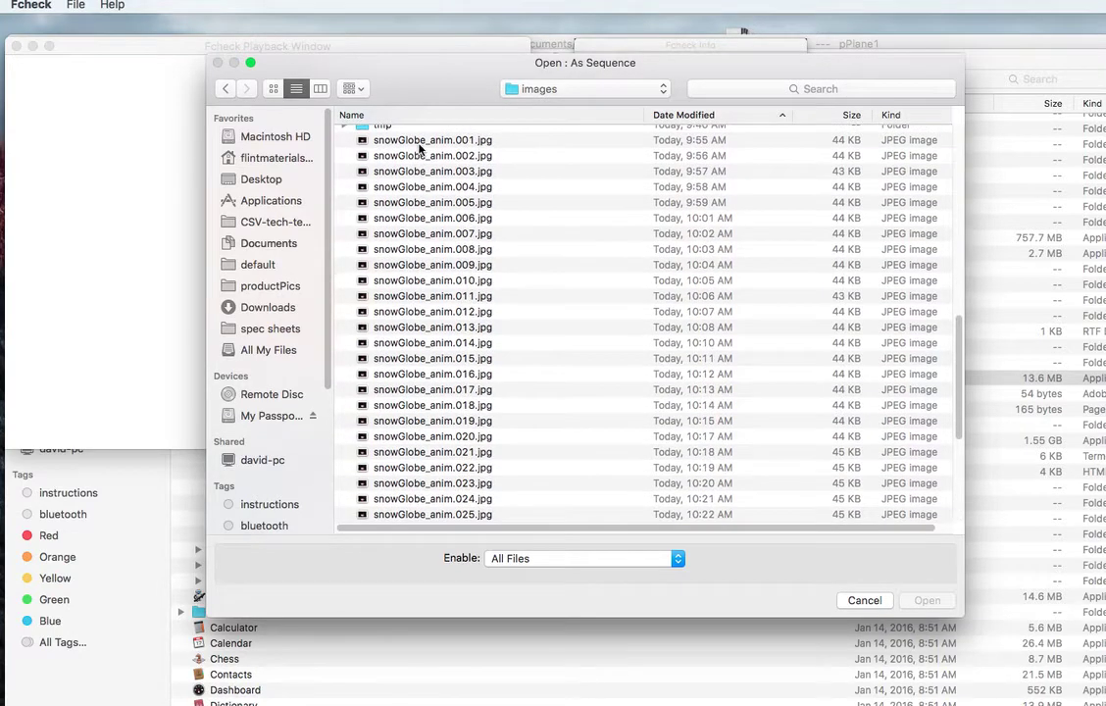
pyautogui.click(422, 141)
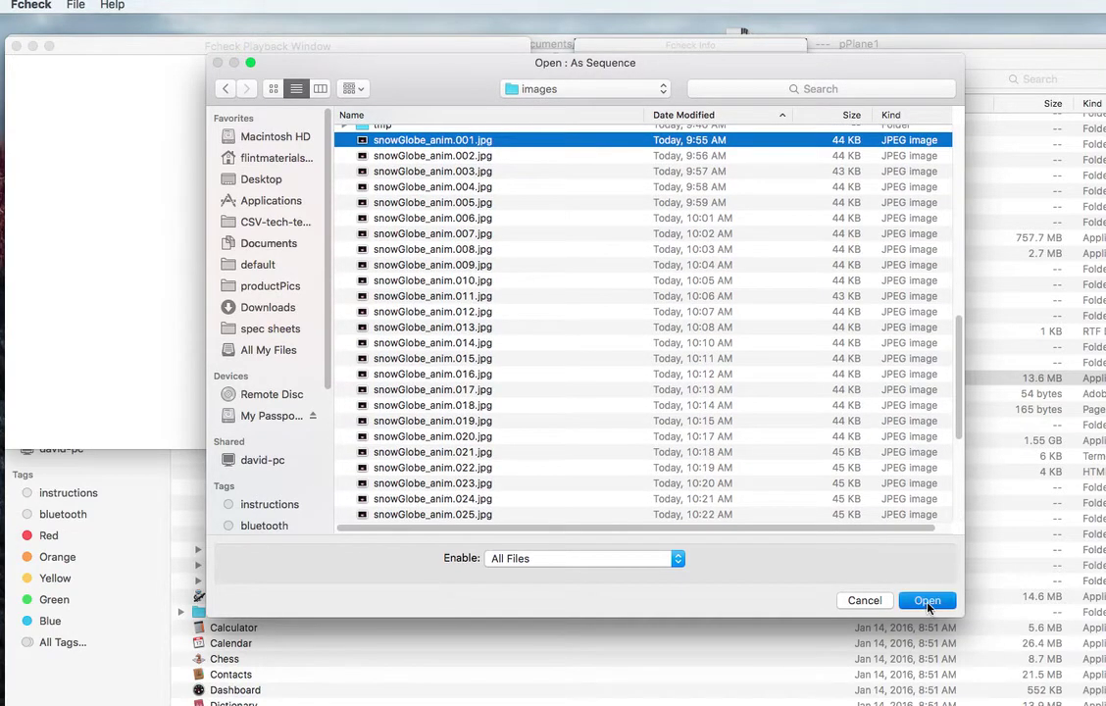
# Step: Load the 41-frame snowGlobe_anim sequence and move the Info panel off the playing video
pyautogui.click(927, 601)
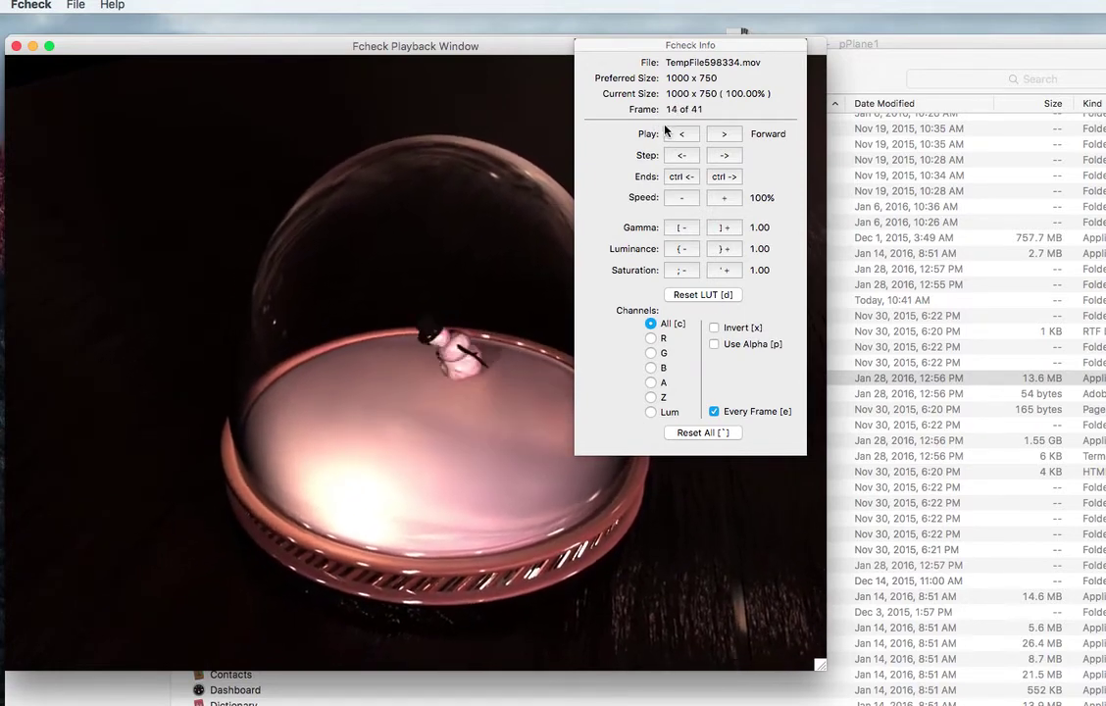
pyautogui.moveTo(663, 45)
pyautogui.mouseDown()
pyautogui.moveTo(635, 65)
pyautogui.moveTo(651, 81)
pyautogui.moveTo(670, 53)
pyautogui.mouseUp()
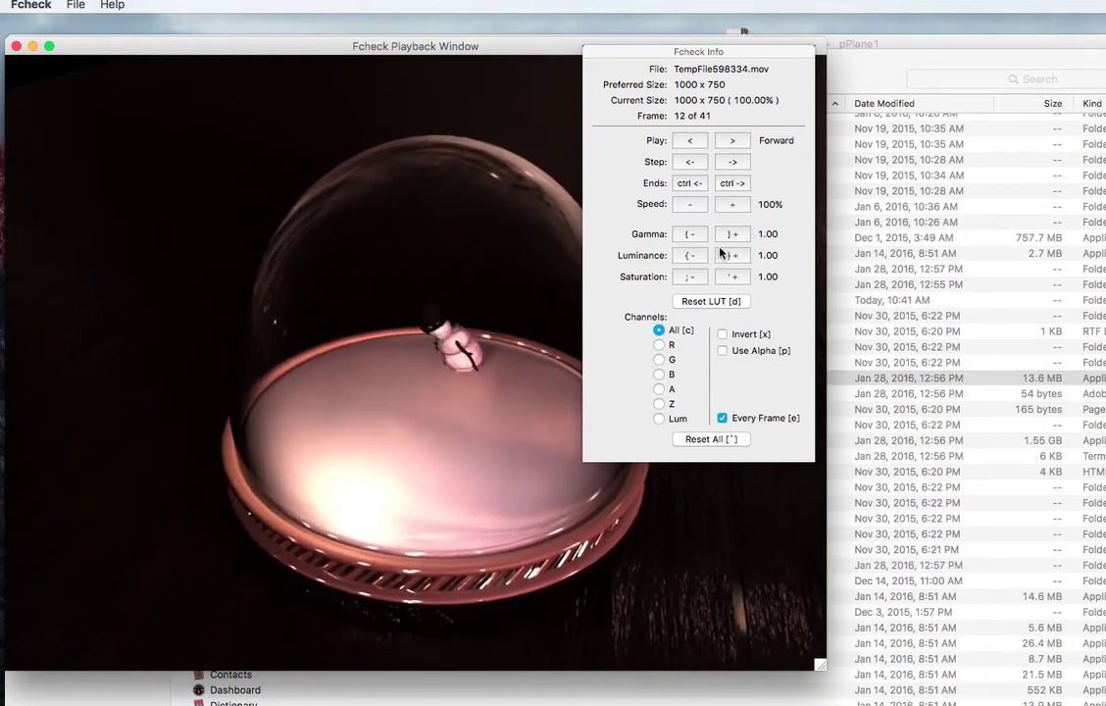
pyautogui.click(734, 257)
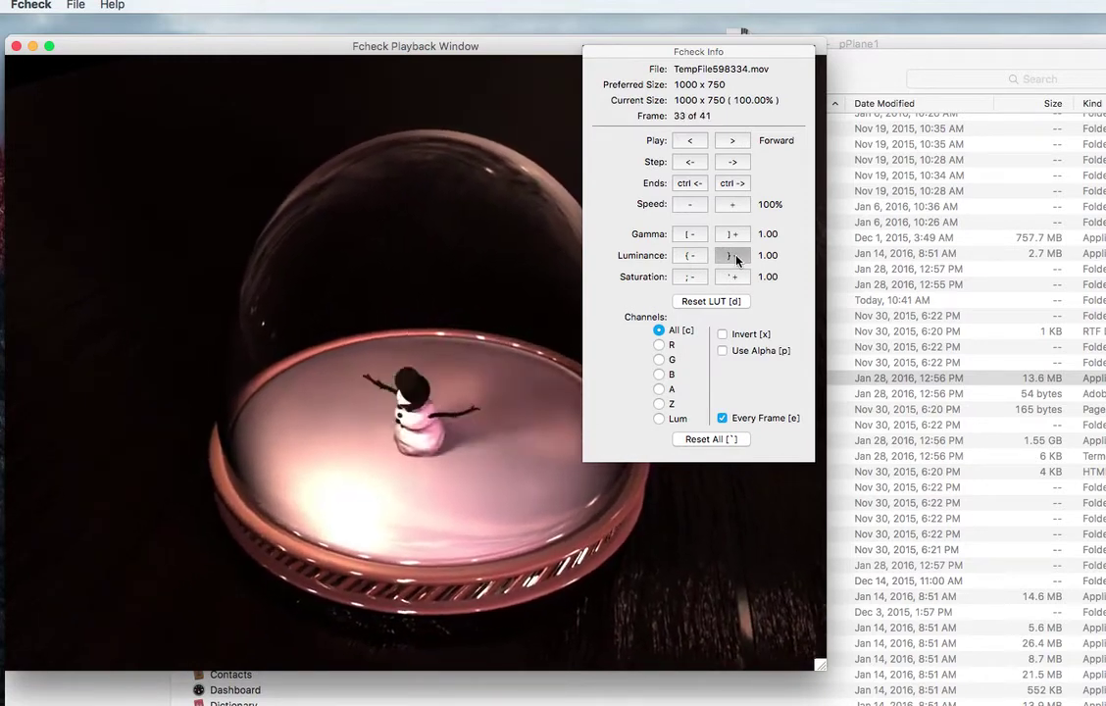
pyautogui.click(734, 256)
pyautogui.click(734, 257)
pyautogui.click(734, 257)
pyautogui.click(735, 257)
pyautogui.click(734, 257)
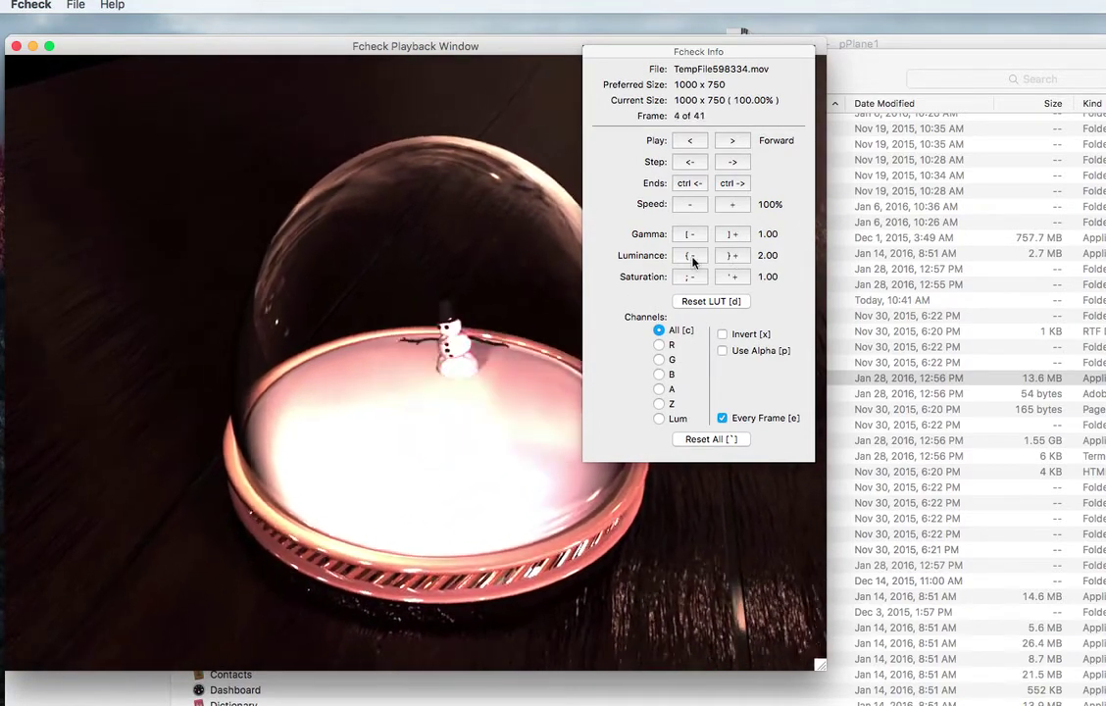
pyautogui.click(691, 257)
pyautogui.click(691, 257)
pyautogui.click(692, 256)
pyautogui.click(692, 257)
pyautogui.click(691, 257)
pyautogui.click(691, 257)
pyautogui.click(692, 257)
pyautogui.click(692, 257)
pyautogui.click(691, 257)
pyautogui.click(691, 257)
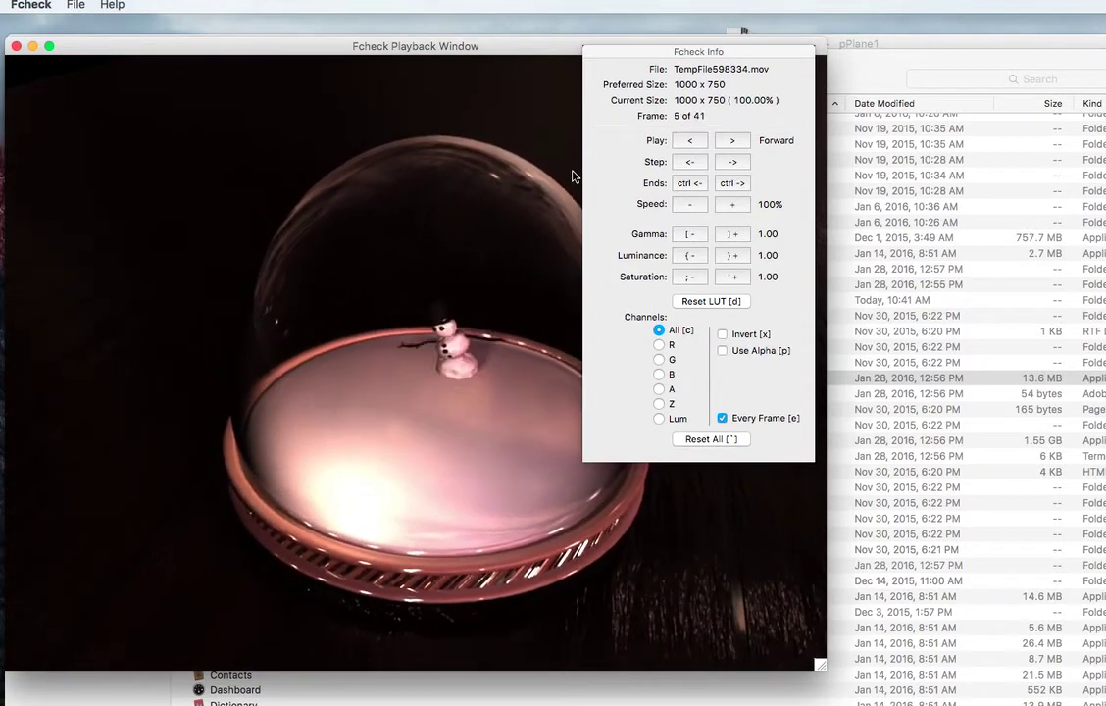
# Step: Start saving the sequence with Save As Movie and bring the save dialog fully into view
pyautogui.moveTo(156, 49); pyautogui.dragTo(162, 36)
pyautogui.click(77, 6)
pyautogui.click(107, 155)
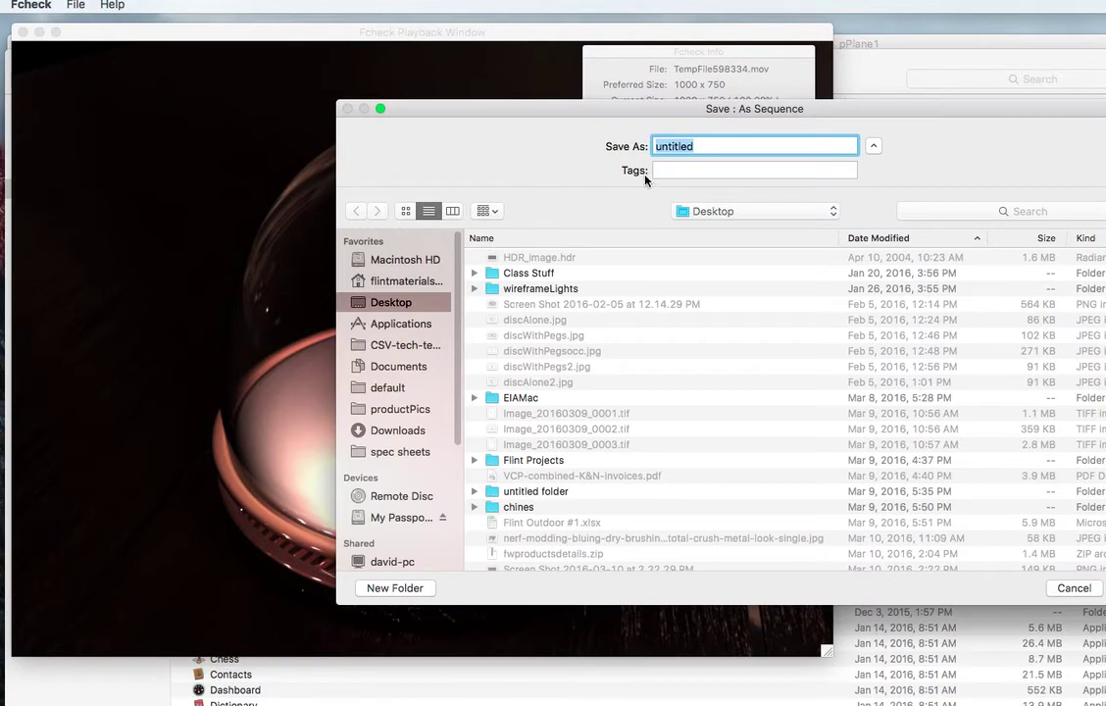
pyautogui.moveTo(519, 109); pyautogui.dragTo(287, 103)
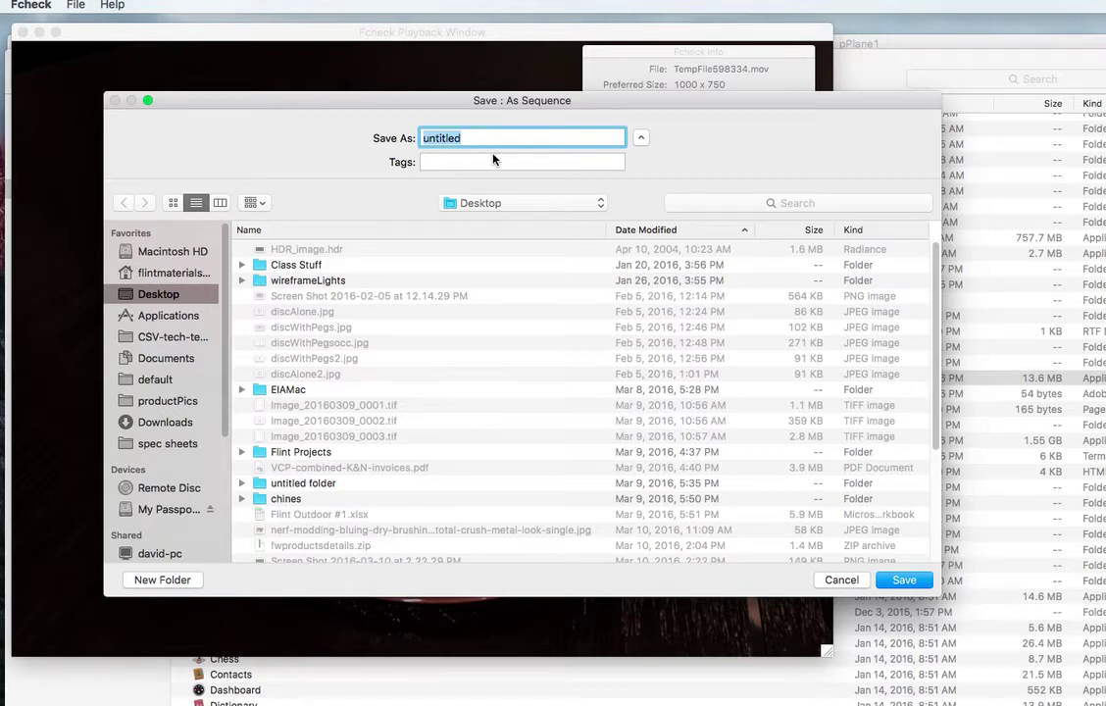
pyautogui.click(77, 6)
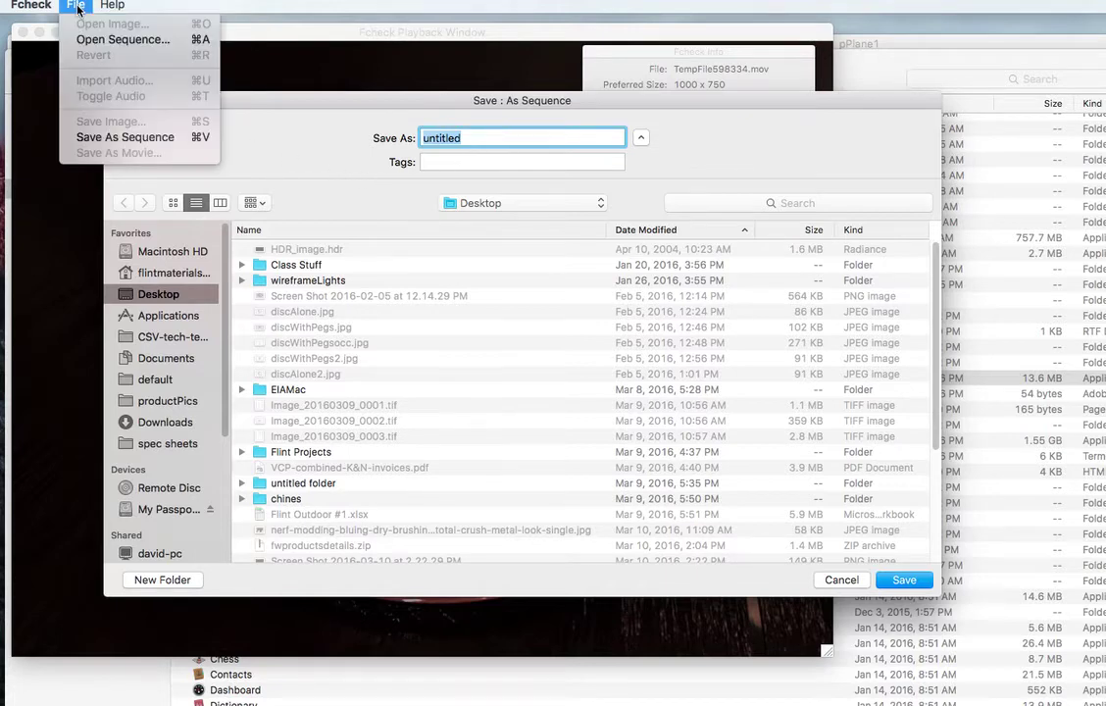
pyautogui.click(472, 139)
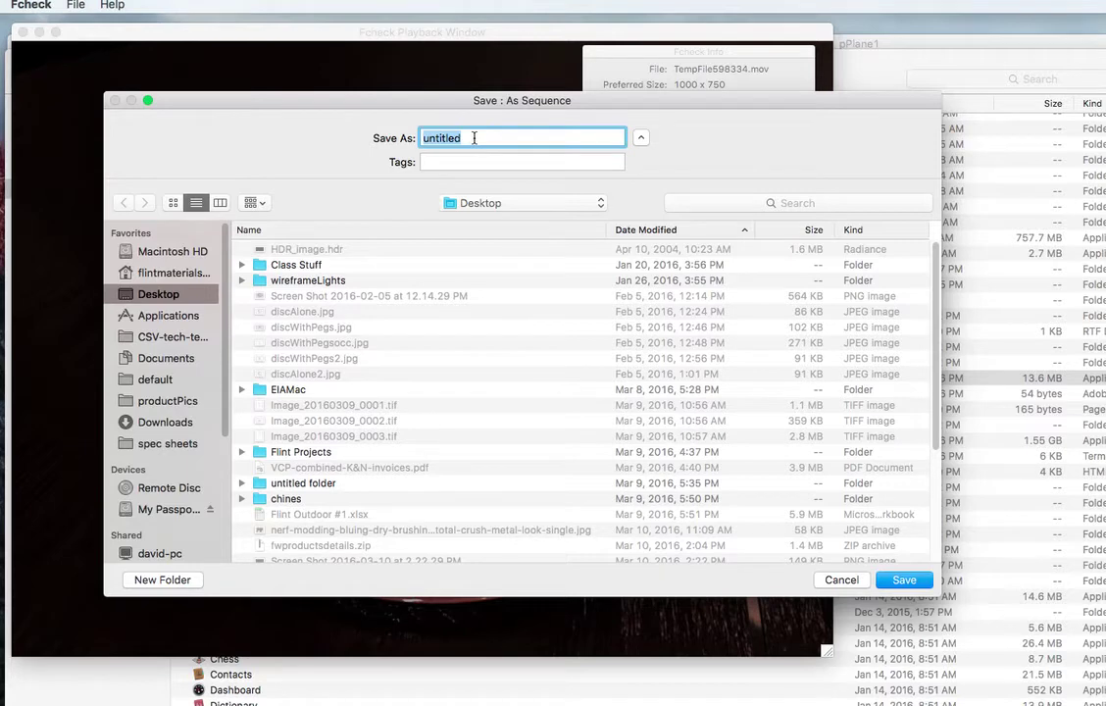
# Step: Name the movie testMovie, save it with No Transformations, and quit FCheck
pyautogui.write('test')
pyautogui.write('ie')
pyautogui.press('Return')
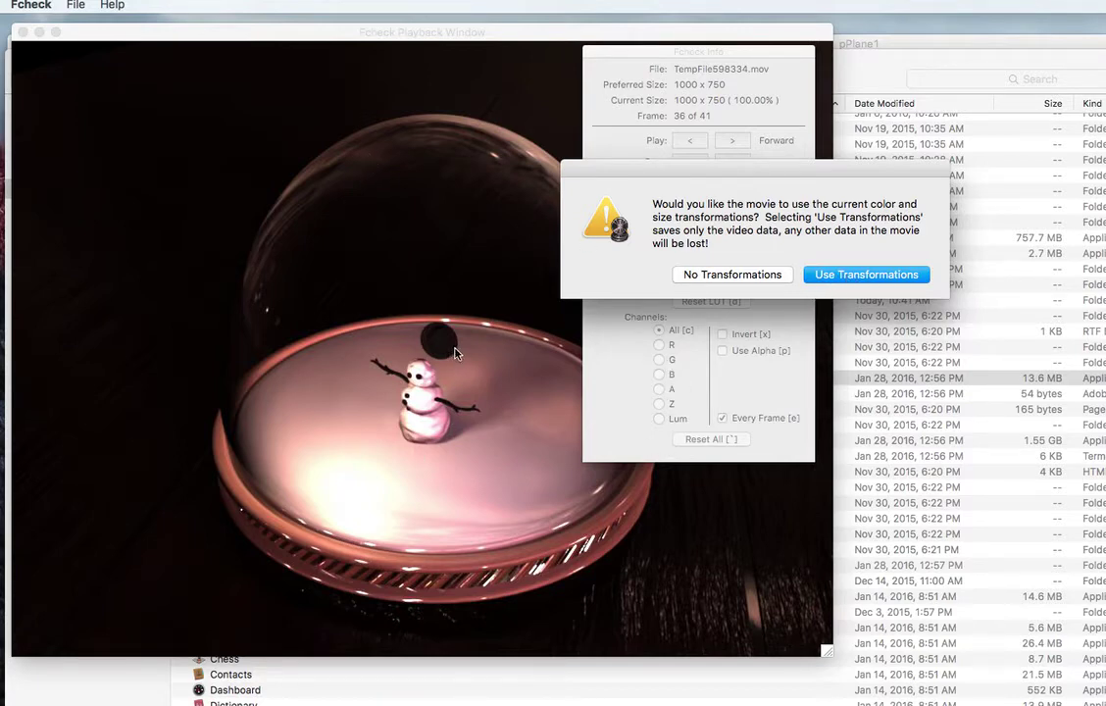
pyautogui.click(734, 275)
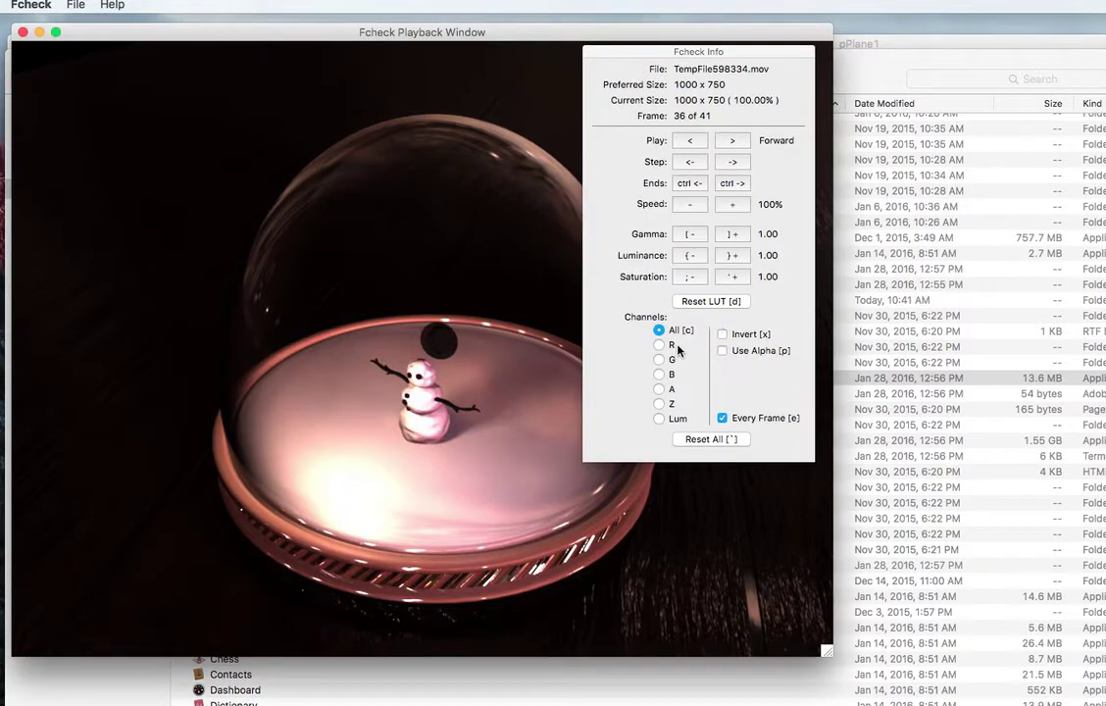
pyautogui.press('super+q')
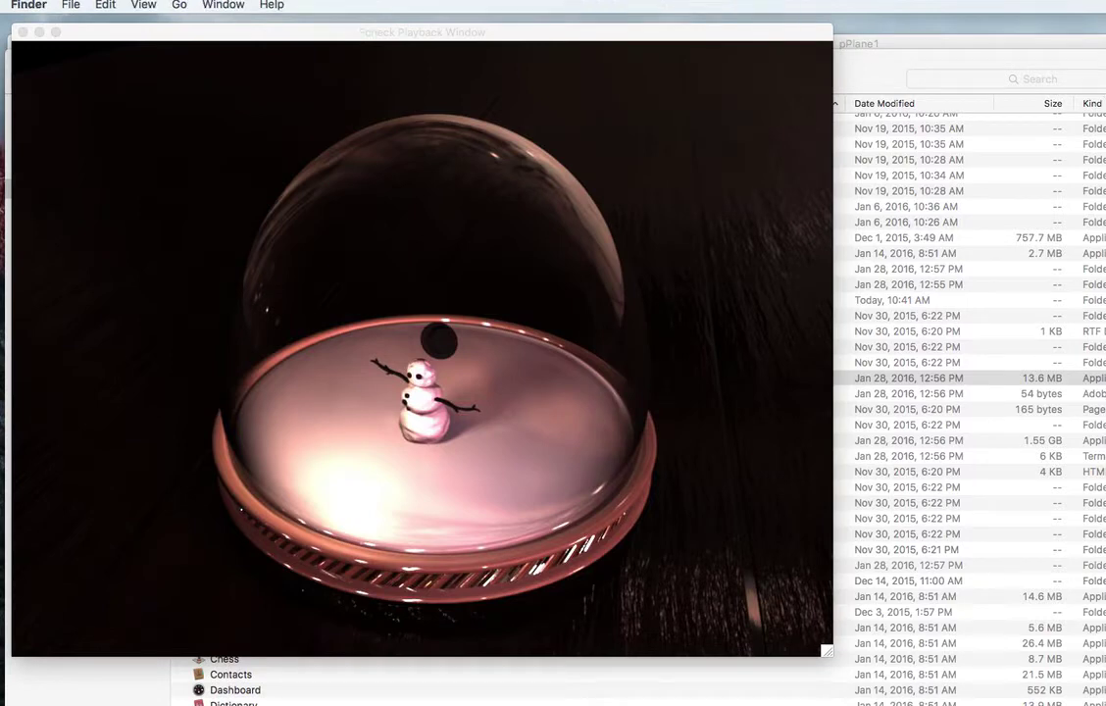
# Step: Open testMovie.mov in QuickTime Player and play the 2-second snow globe clip through
pyautogui.moveTo(859, 338); pyautogui.dragTo(1047, 427)
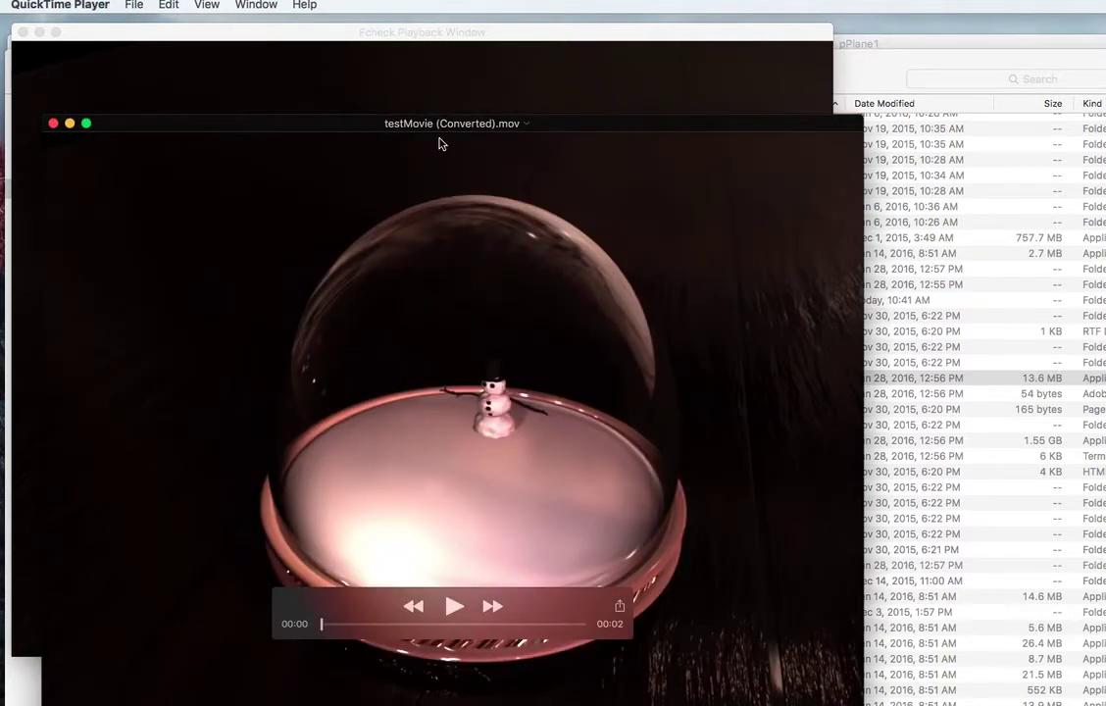
pyautogui.doubleClick(404, 124)
pyautogui.moveTo(400, 127); pyautogui.dragTo(399, 68)
pyautogui.click(454, 544)
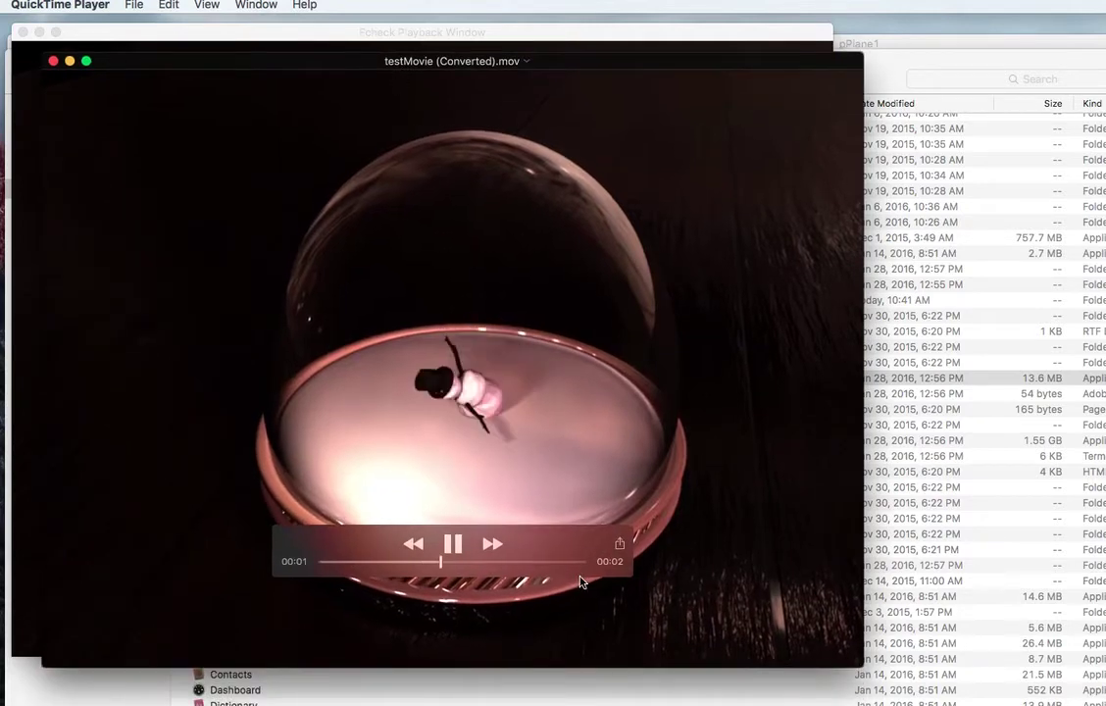
pyautogui.click(454, 544)
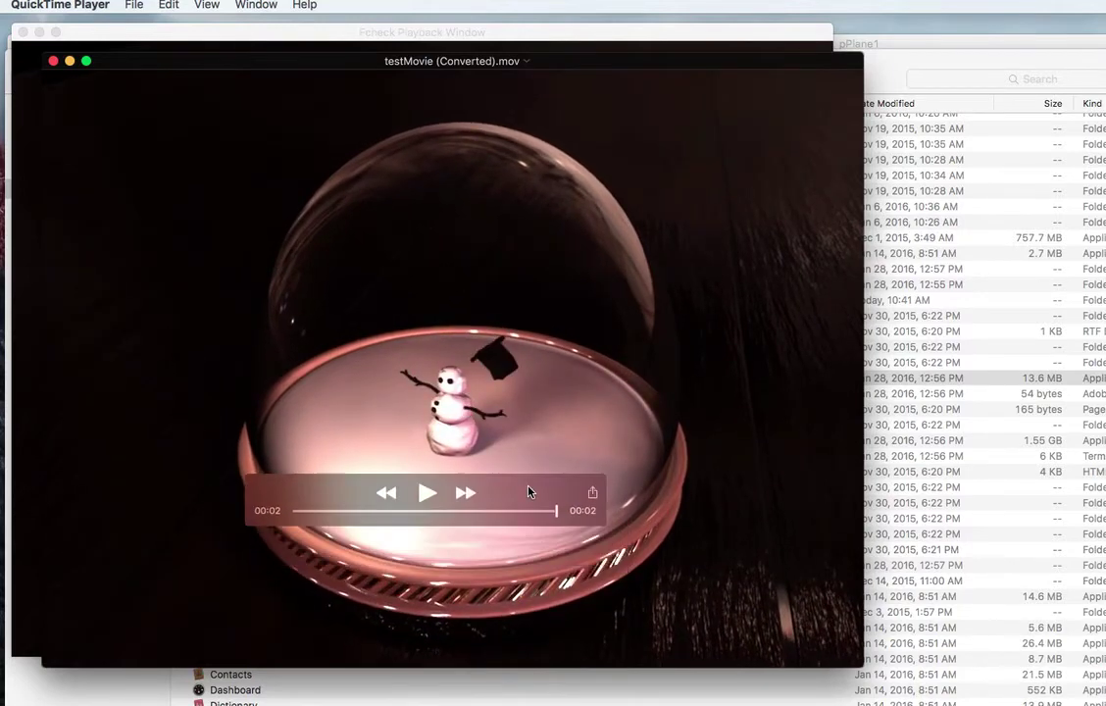
# Step: Look over the movie's Share options in QuickTime Player, then dismiss them
pyautogui.moveTo(554, 479)
pyautogui.click(593, 496)
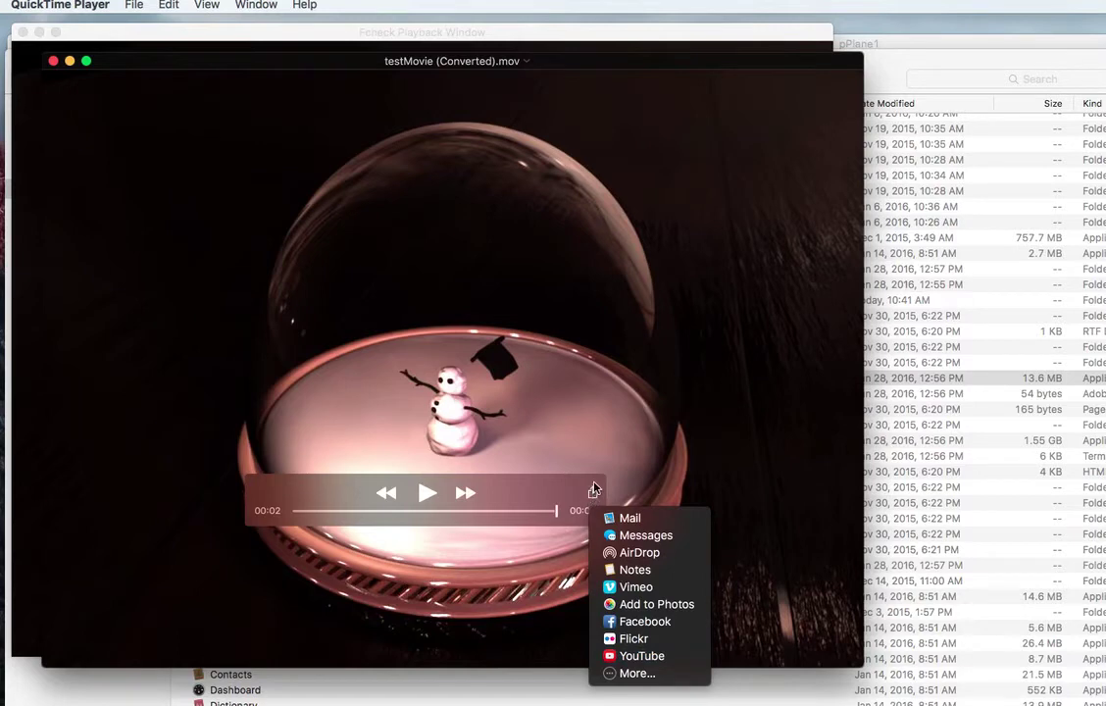
pyautogui.click(592, 417)
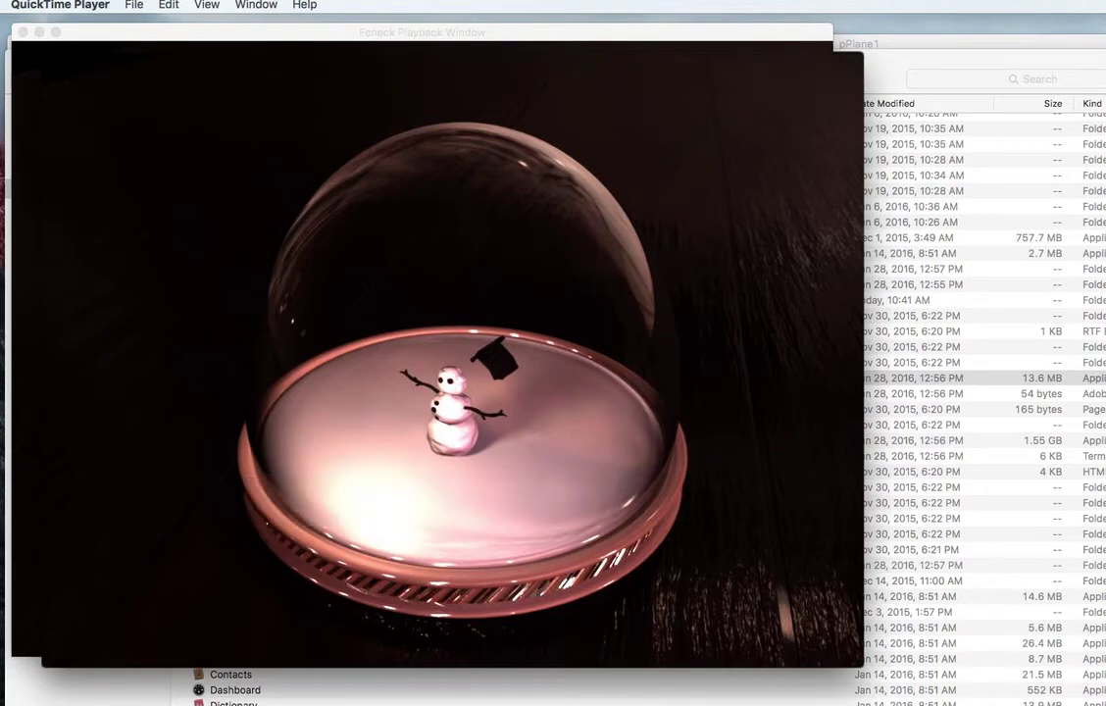
pyautogui.moveTo(382, 173)
pyautogui.moveTo(446, 452)
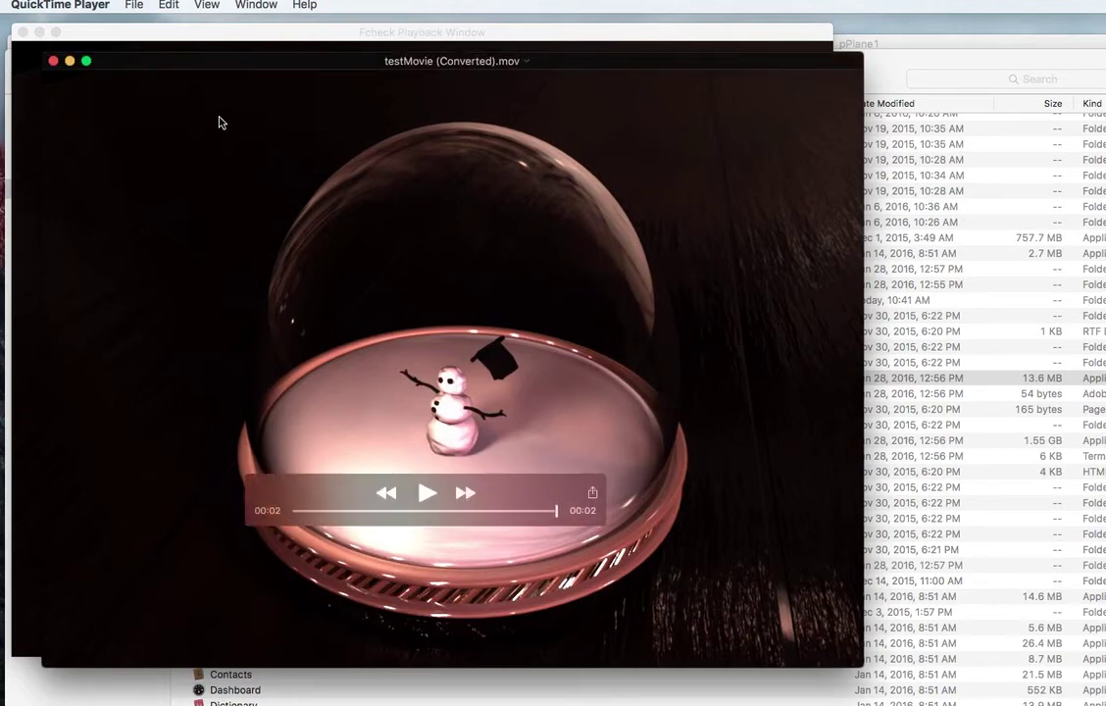
# Step: Bring FCheck forward, drag the Fcheck Info panel right, and reposition the snow globe playback window
pyautogui.click(158, 36)
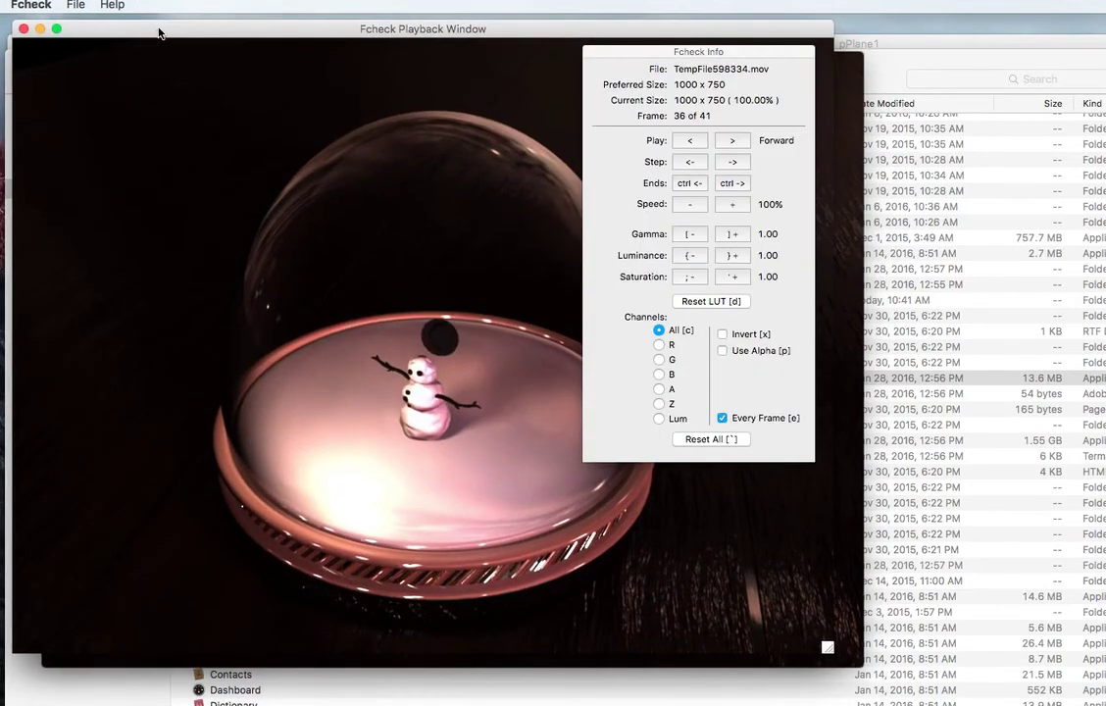
pyautogui.moveTo(634, 52); pyautogui.dragTo(1105, 59)
pyautogui.click(76, 6)
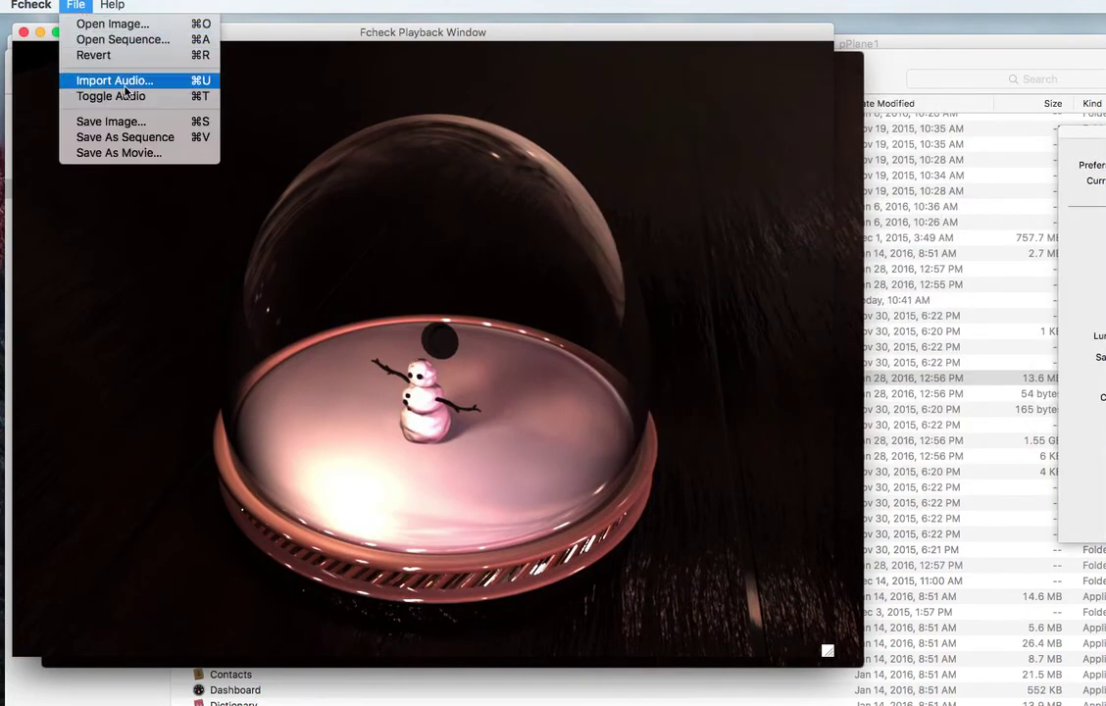
pyautogui.click(332, 41)
pyautogui.moveTo(332, 40); pyautogui.dragTo(353, 48)
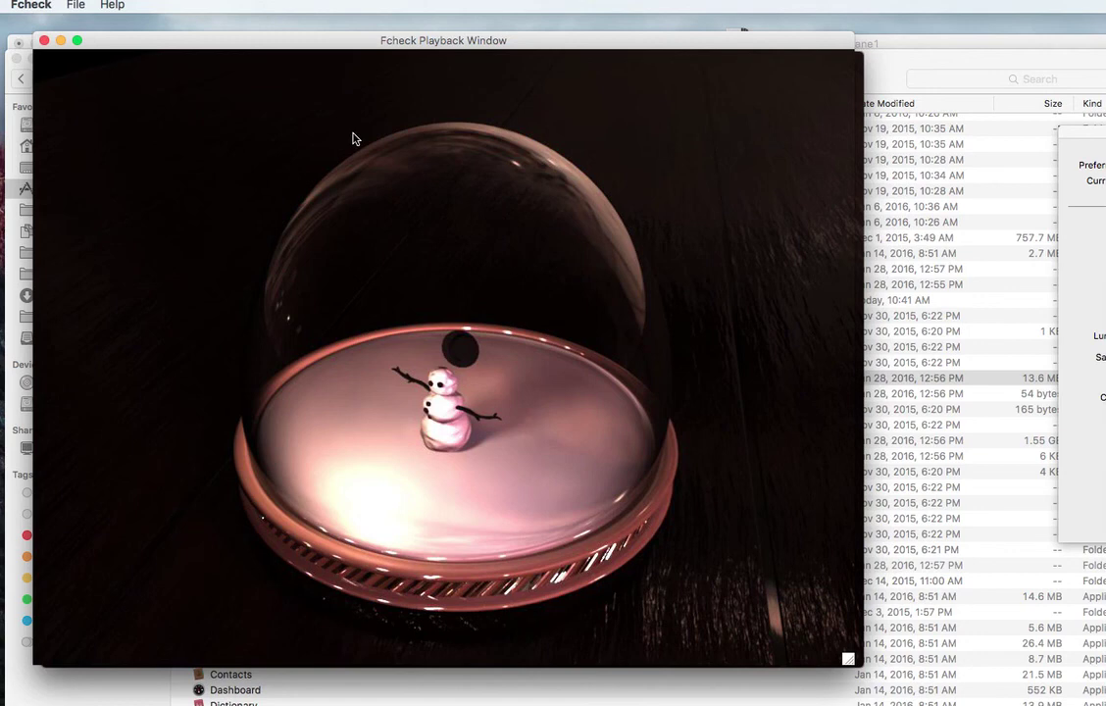
pyautogui.moveTo(143, 43); pyautogui.dragTo(166, 26)
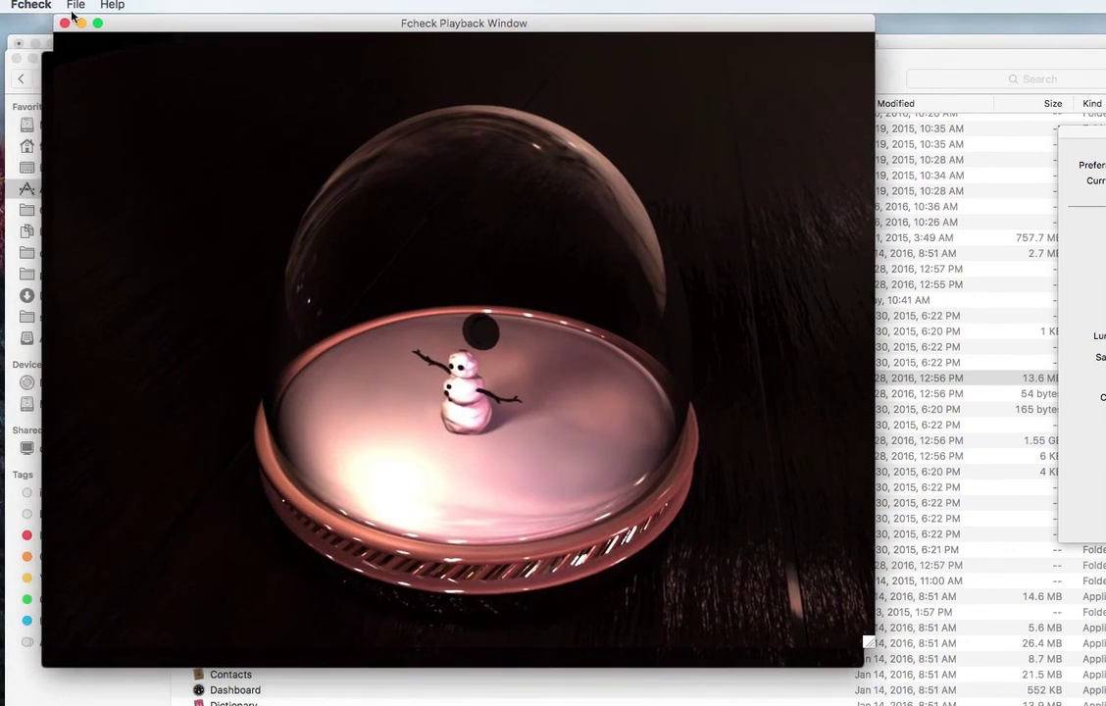